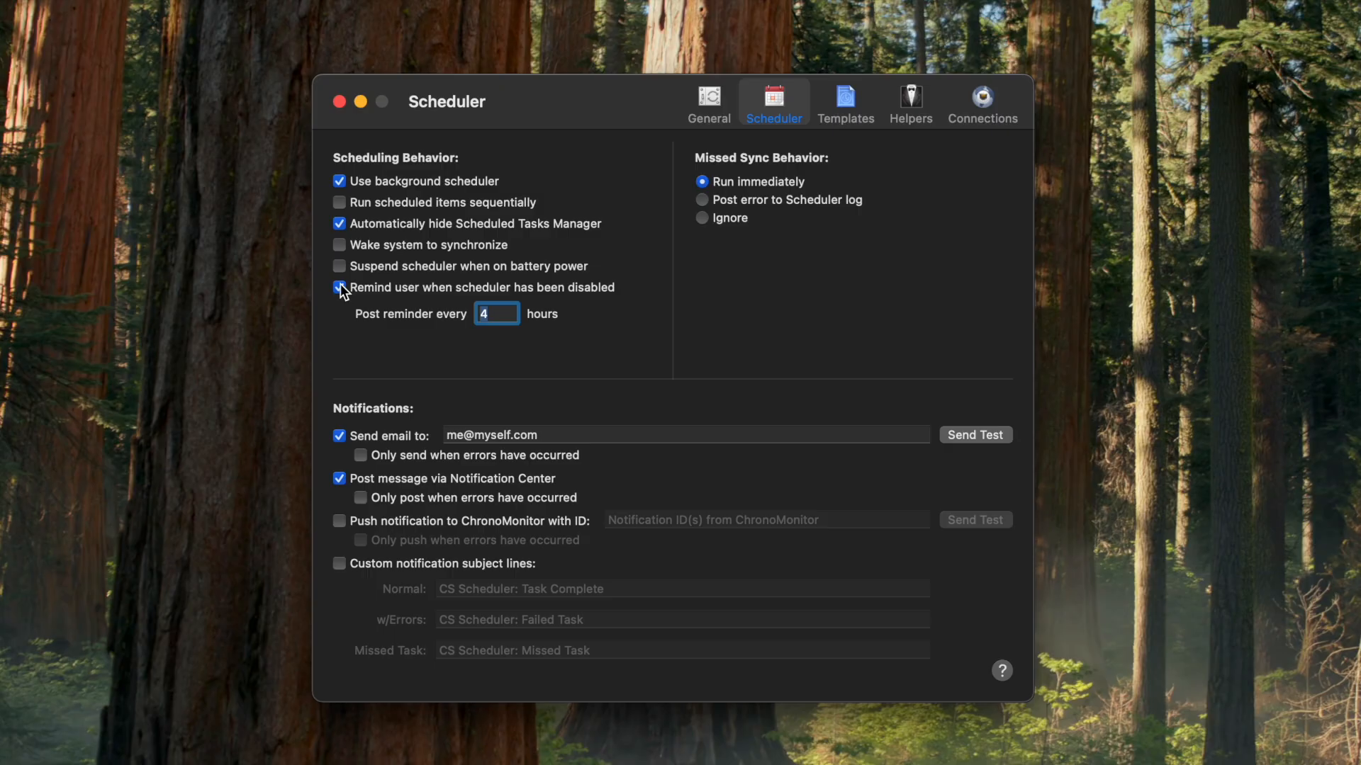
Step: Set the scheduler-disabled reminder to post every 1 hour
text(1)
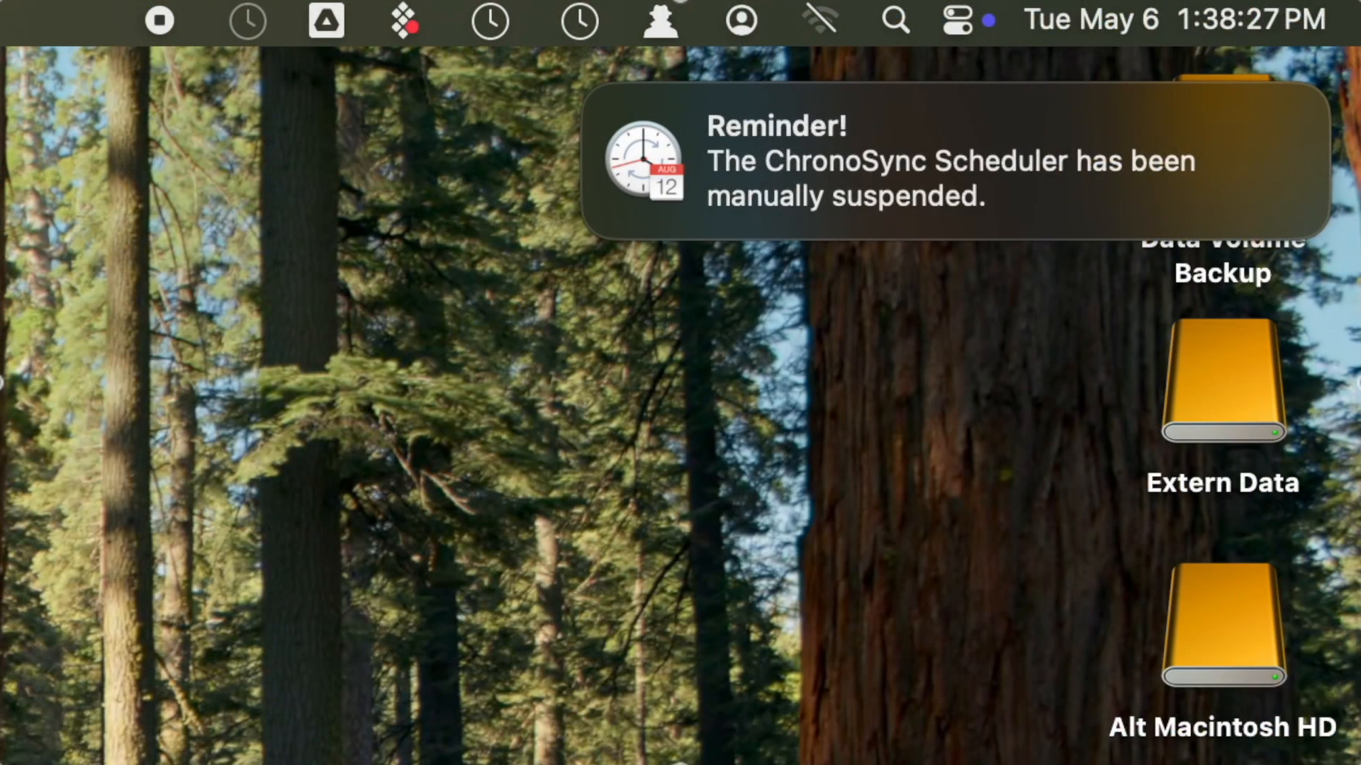
Step: Resume the scheduler from the suspension reminder notification's options
click(1192, 188)
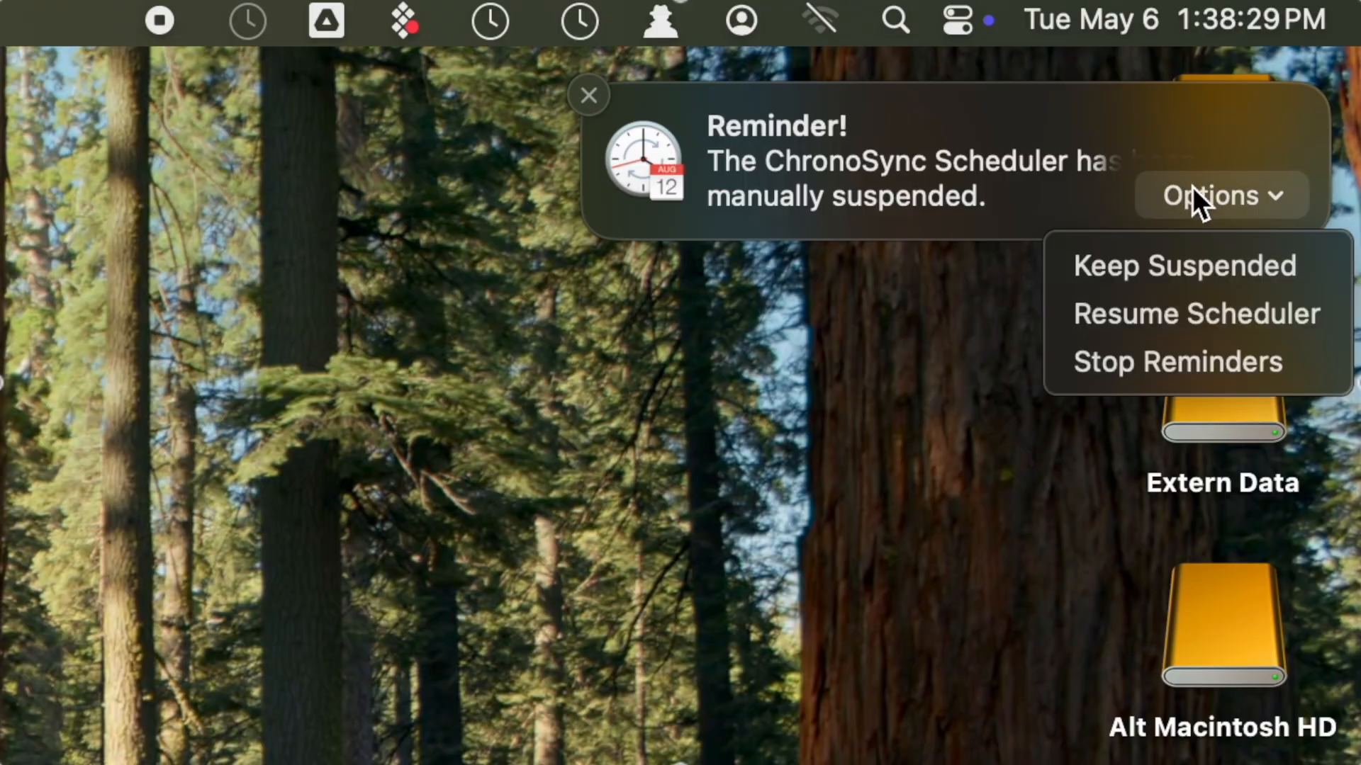
click(1202, 308)
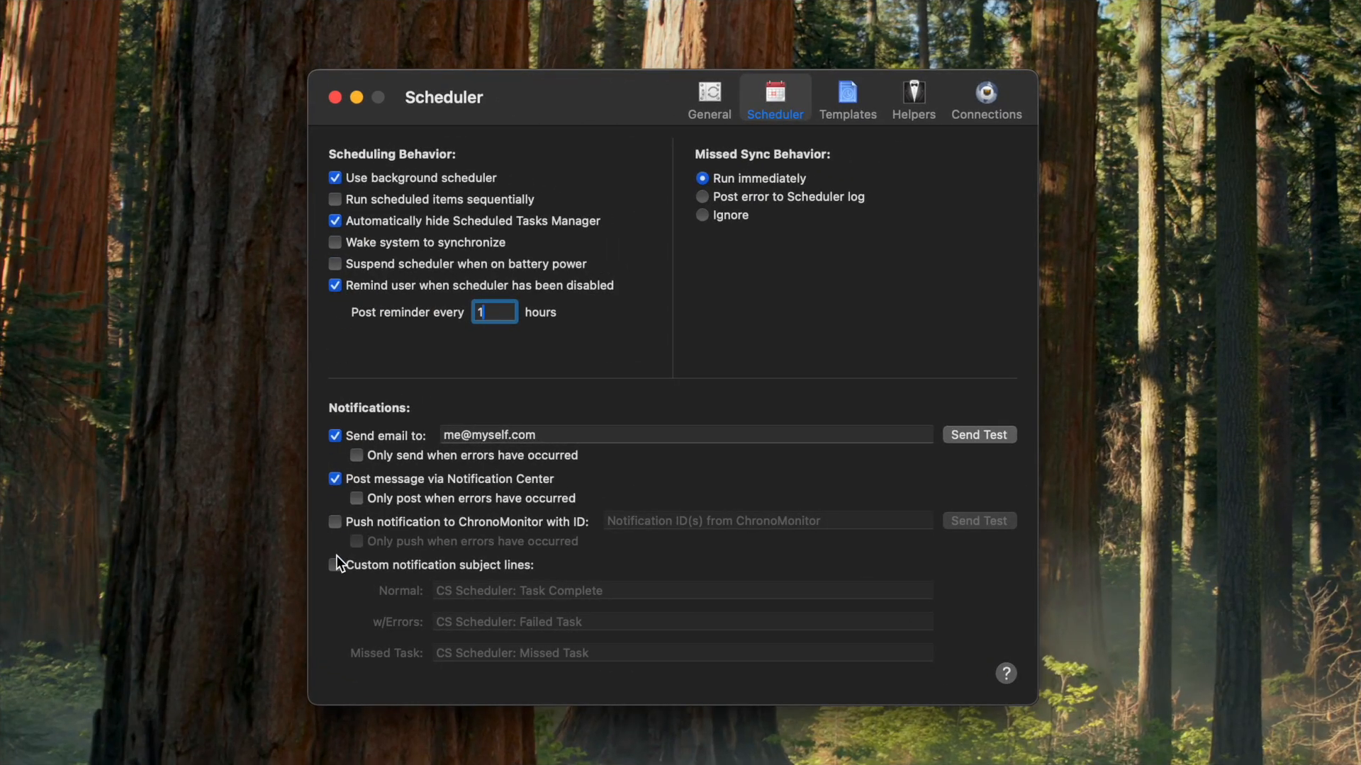
Step: Toggle the custom notification subject lines option
click(336, 565)
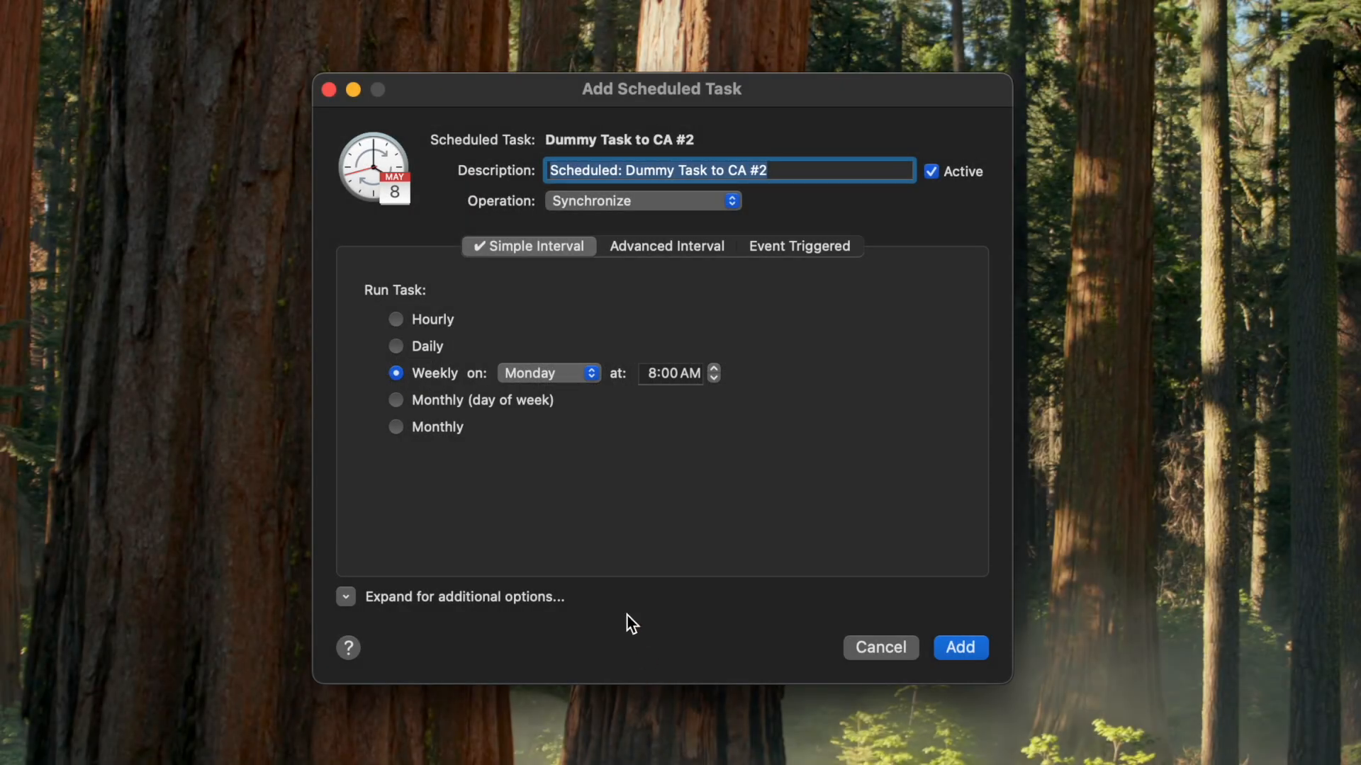
Step: Schedule the task to run monthly by day of week on the 2nd Tuesday
click(396, 400)
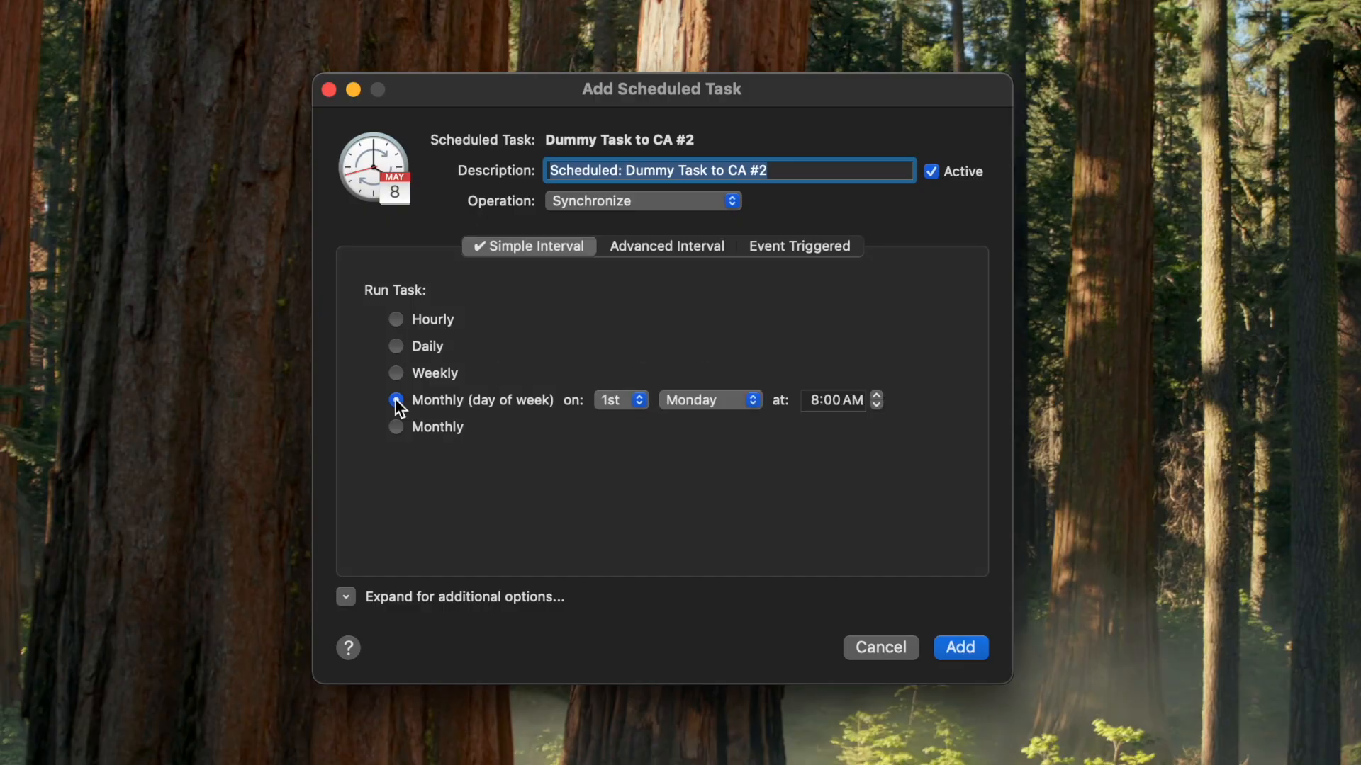
click(635, 400)
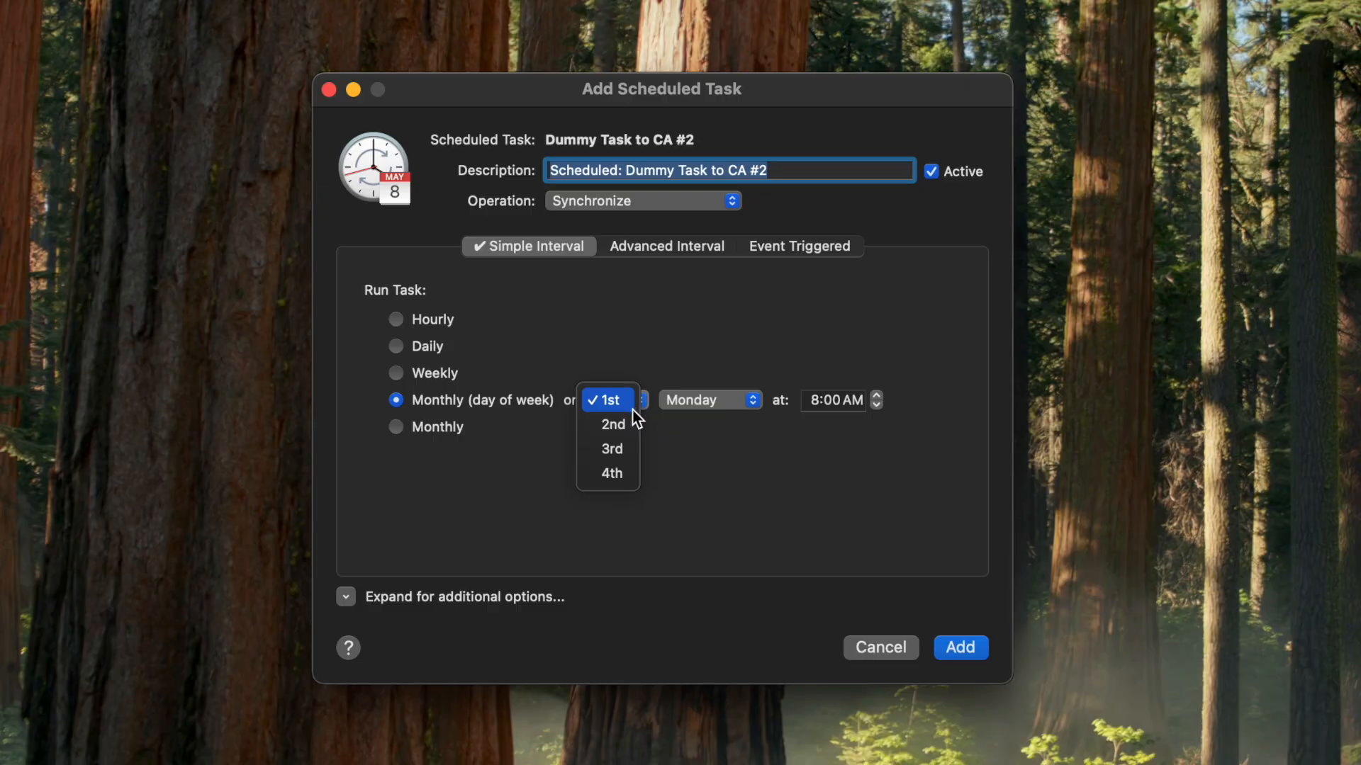
click(627, 424)
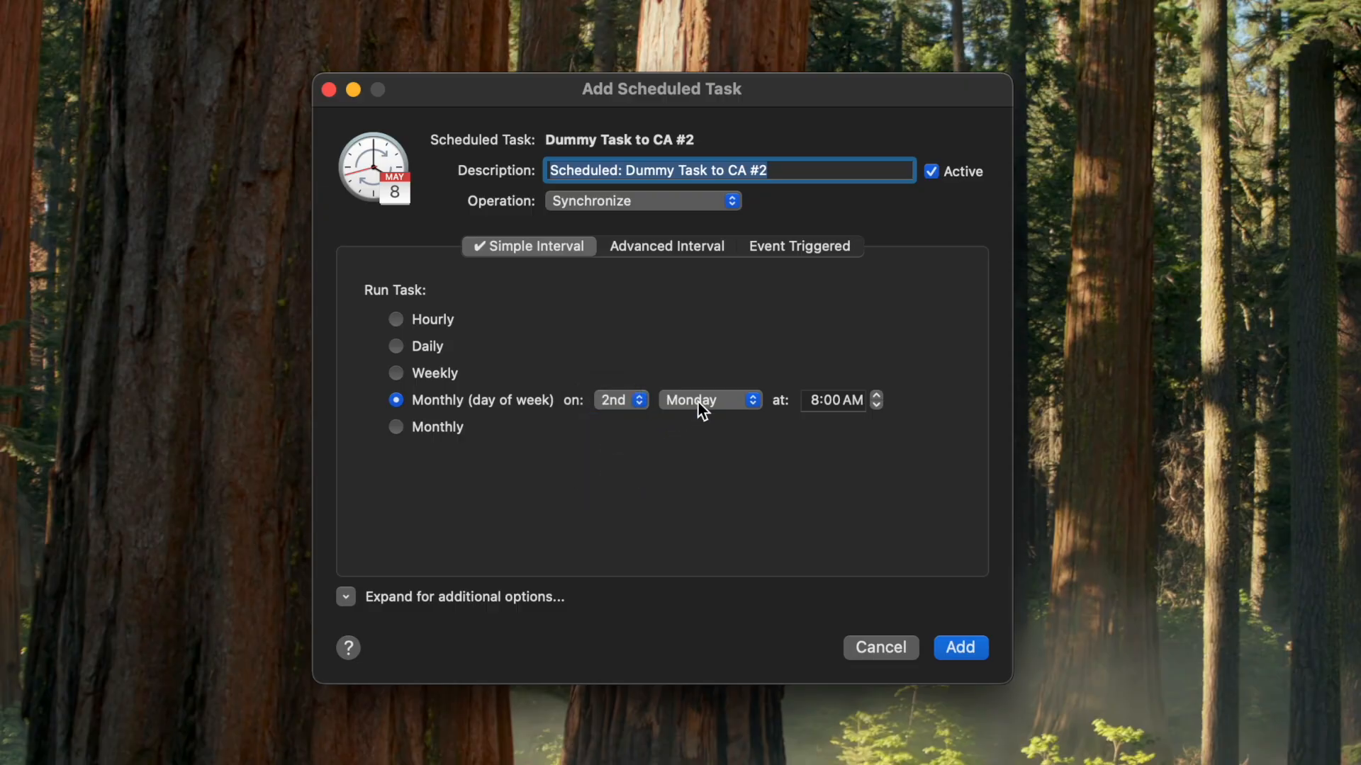
click(696, 401)
click(694, 424)
Step: Switch to an advanced yearly interval running on day 1 of January, April, July and October
click(648, 246)
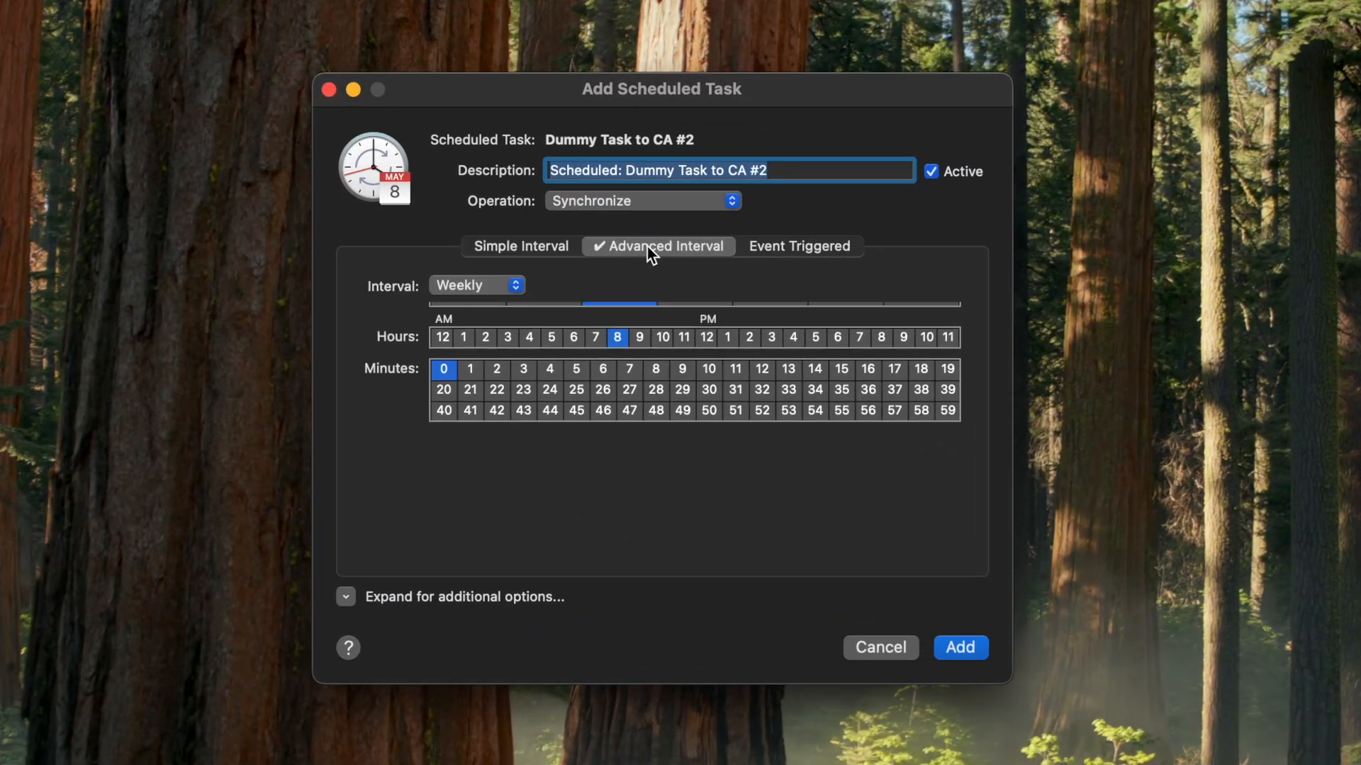
click(516, 284)
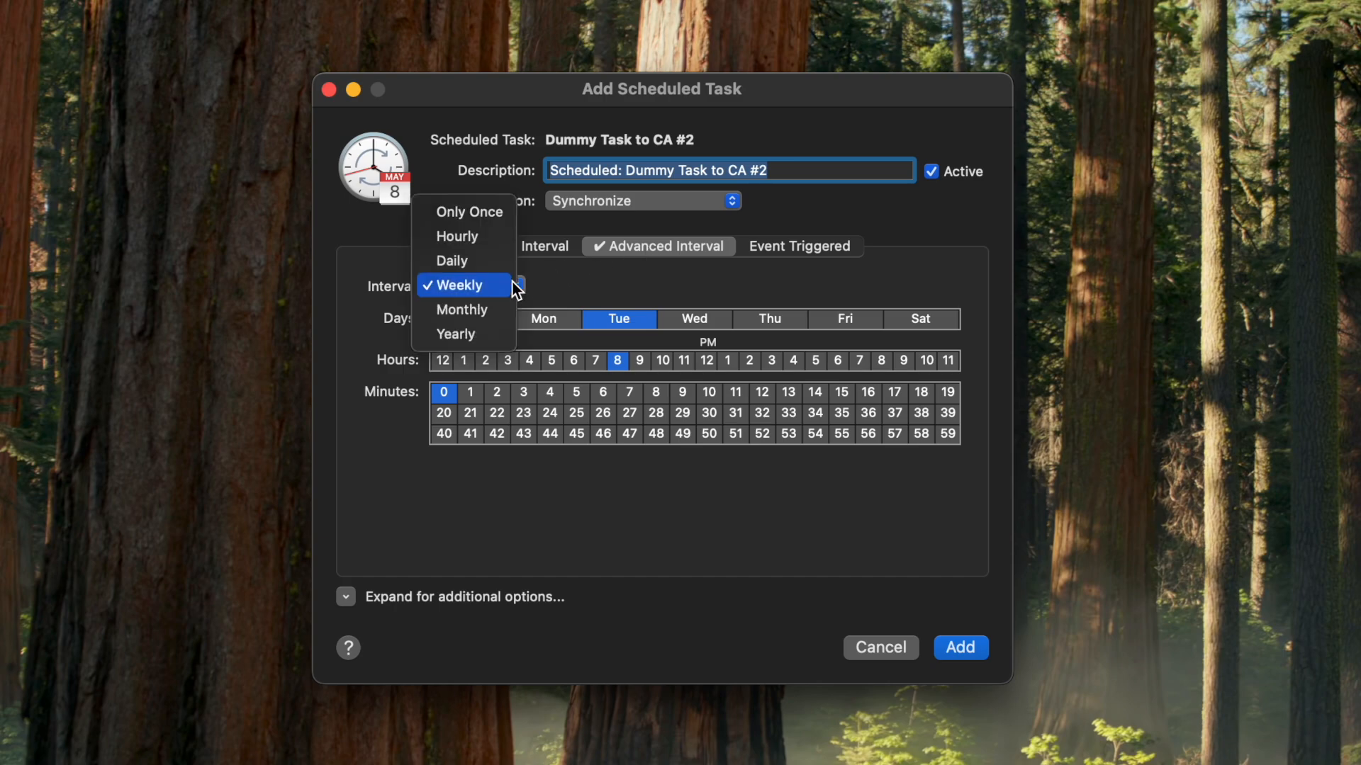
click(486, 336)
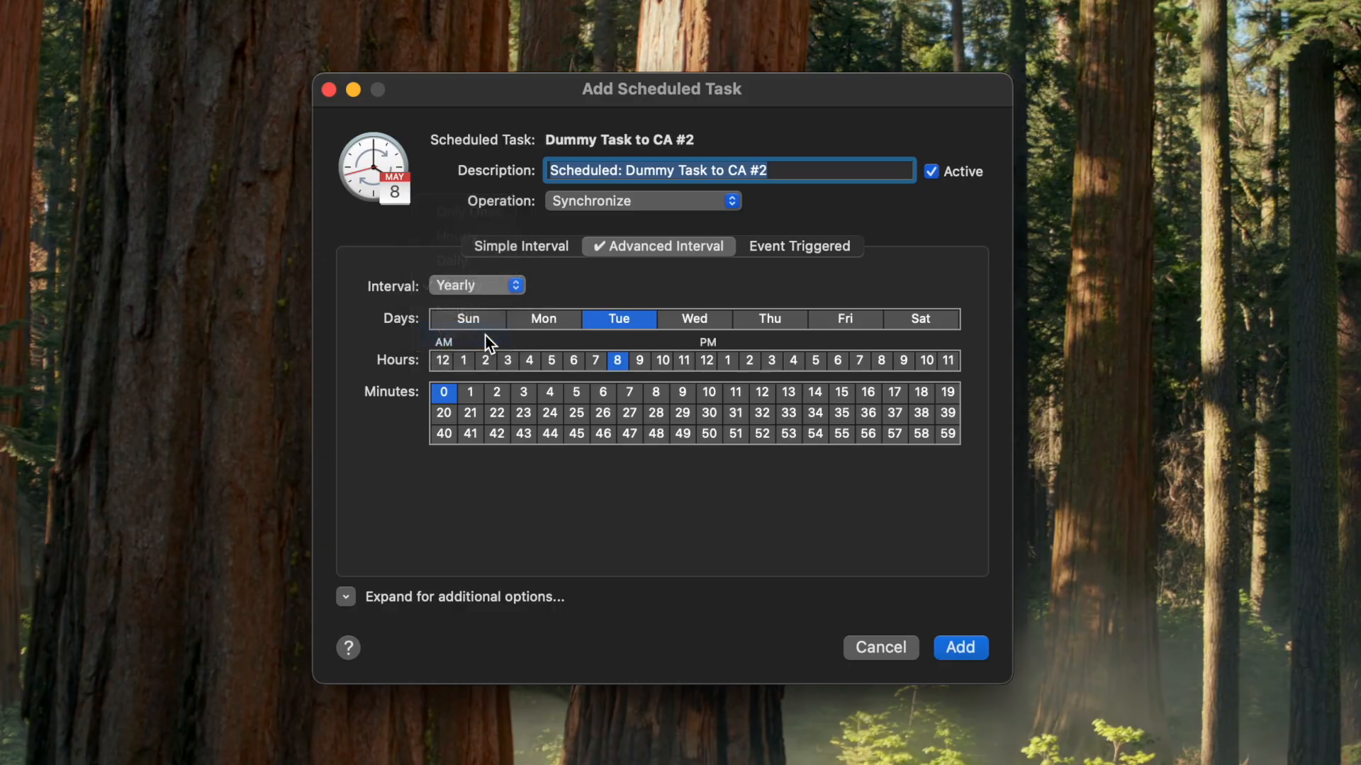
click(457, 322)
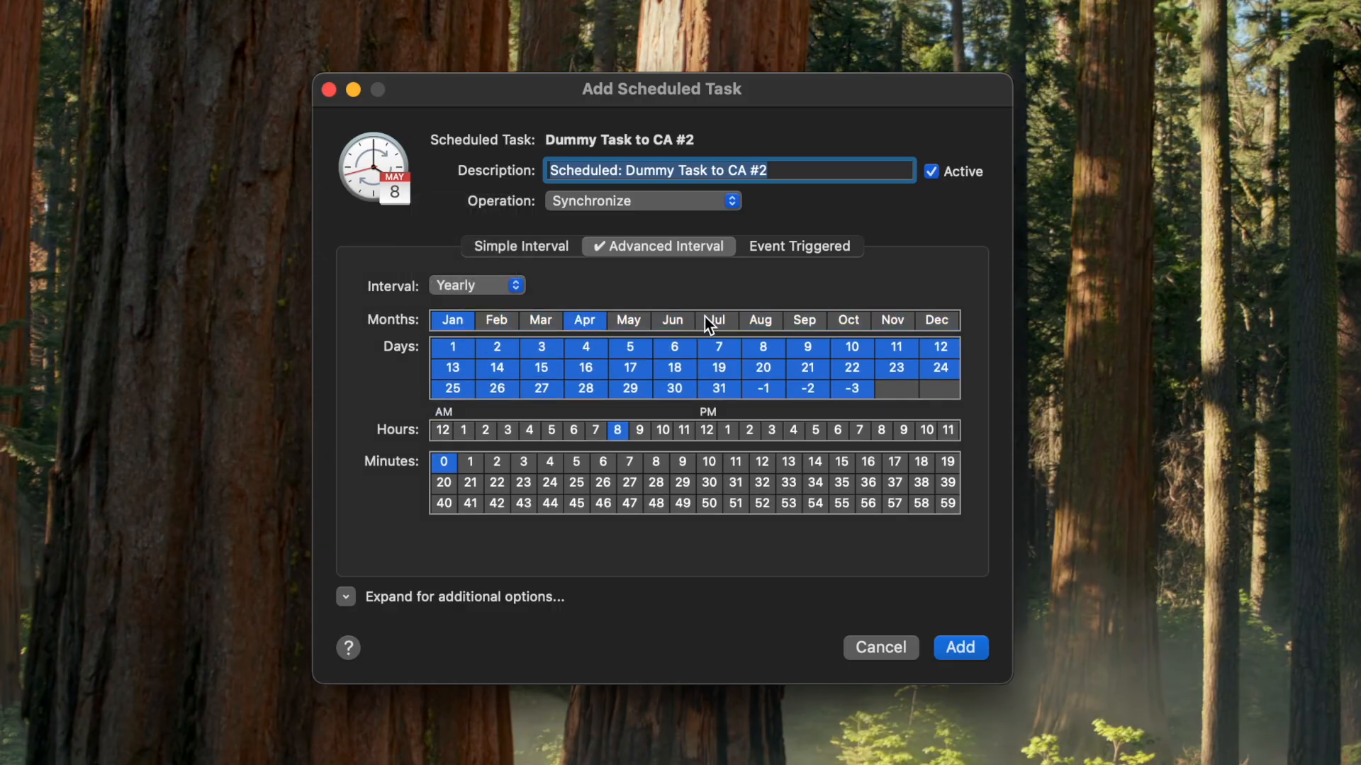
click(854, 319)
click(457, 347)
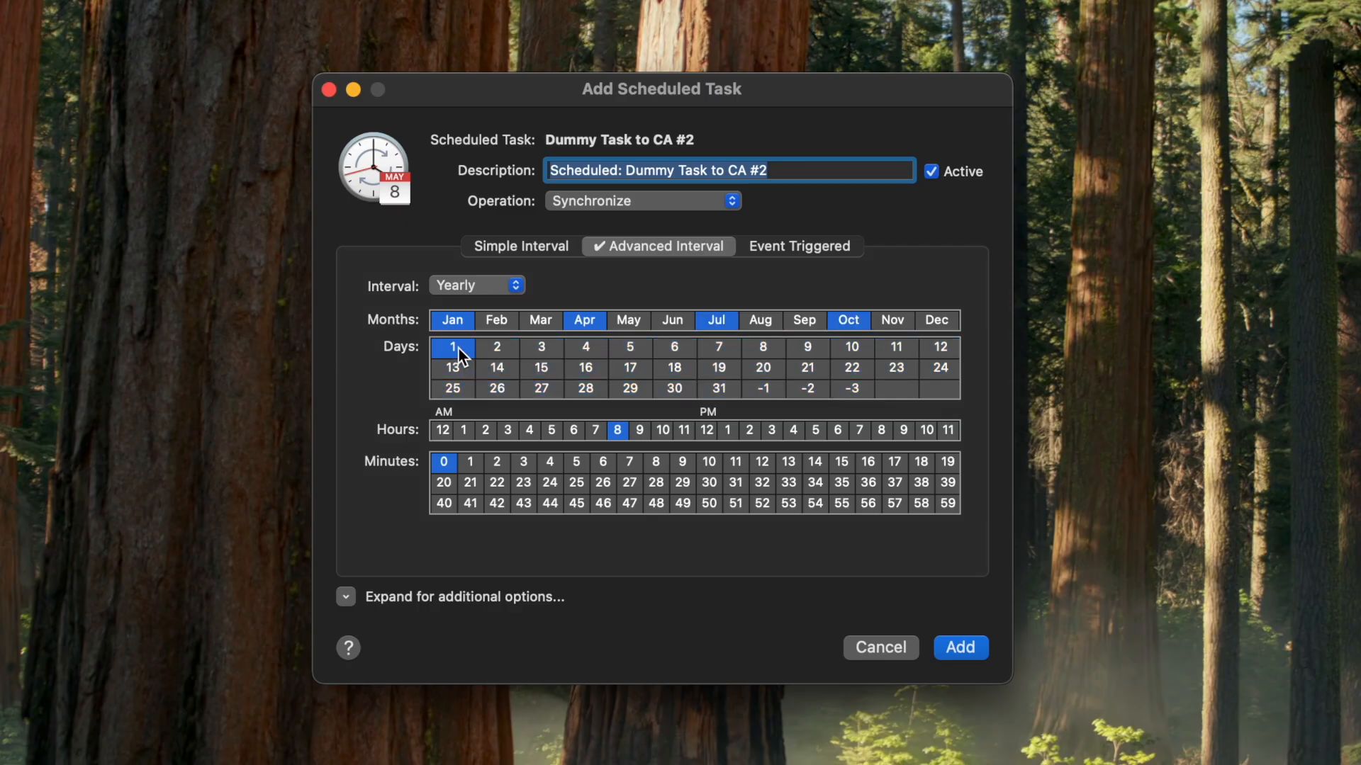
Step: Change the months to March, June, September and December and add the last day (-1)
click(539, 321)
click(670, 320)
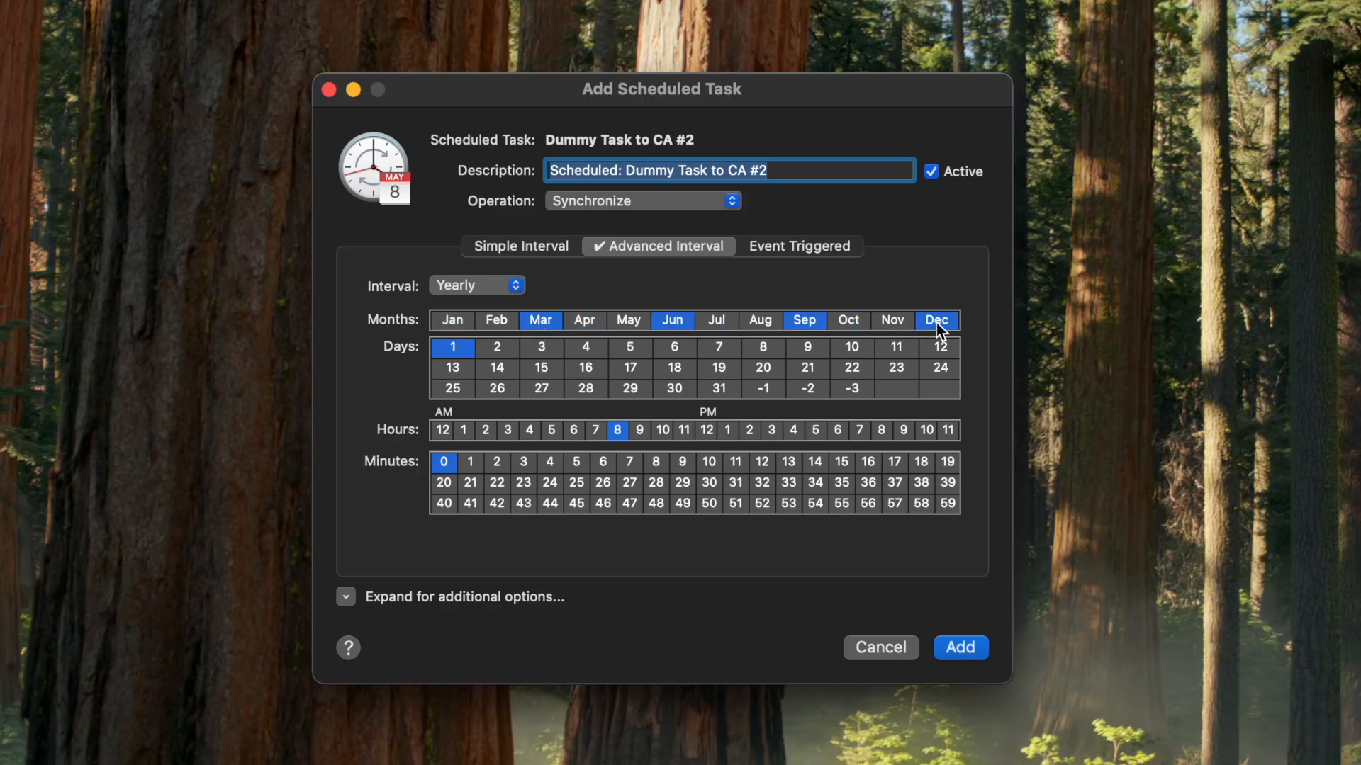
click(764, 389)
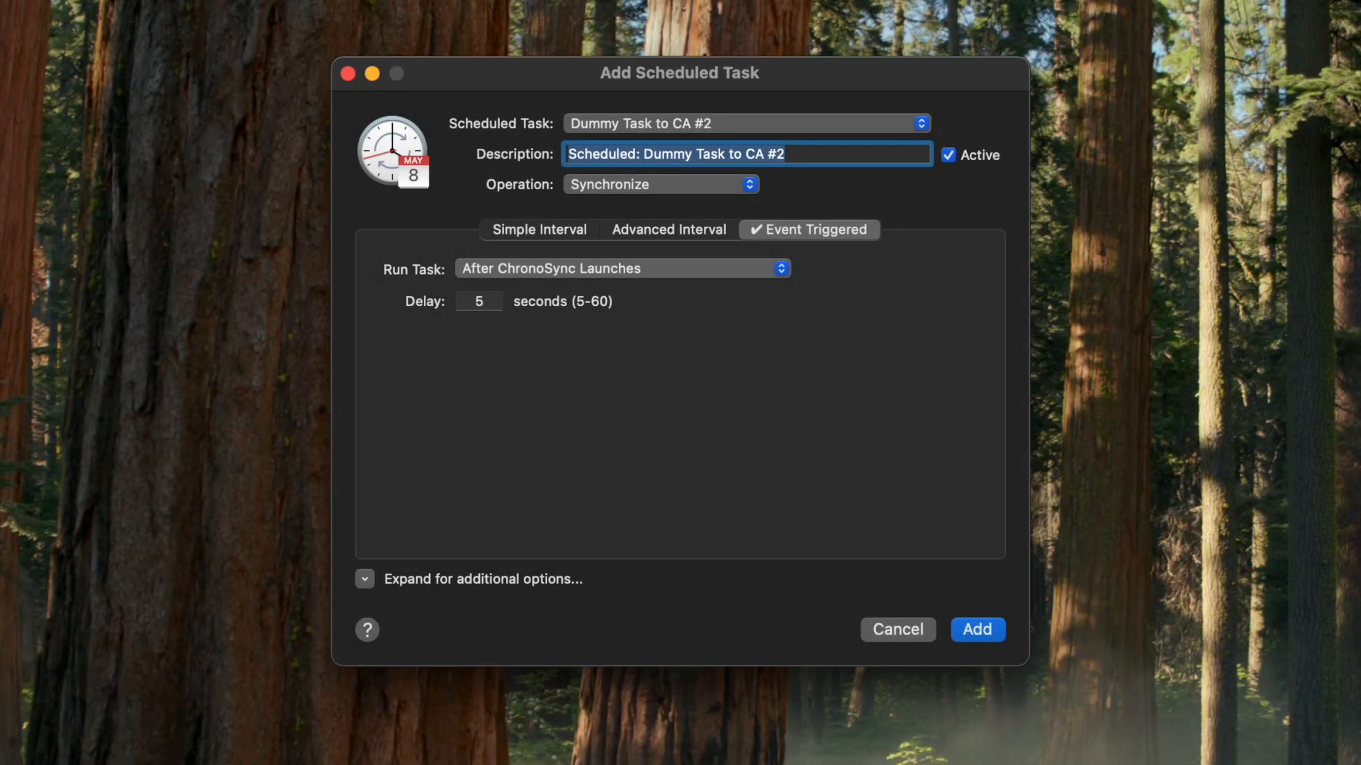
Step: Set the event-triggered delay after ChronoSync launches to 45 seconds
key(Tab)
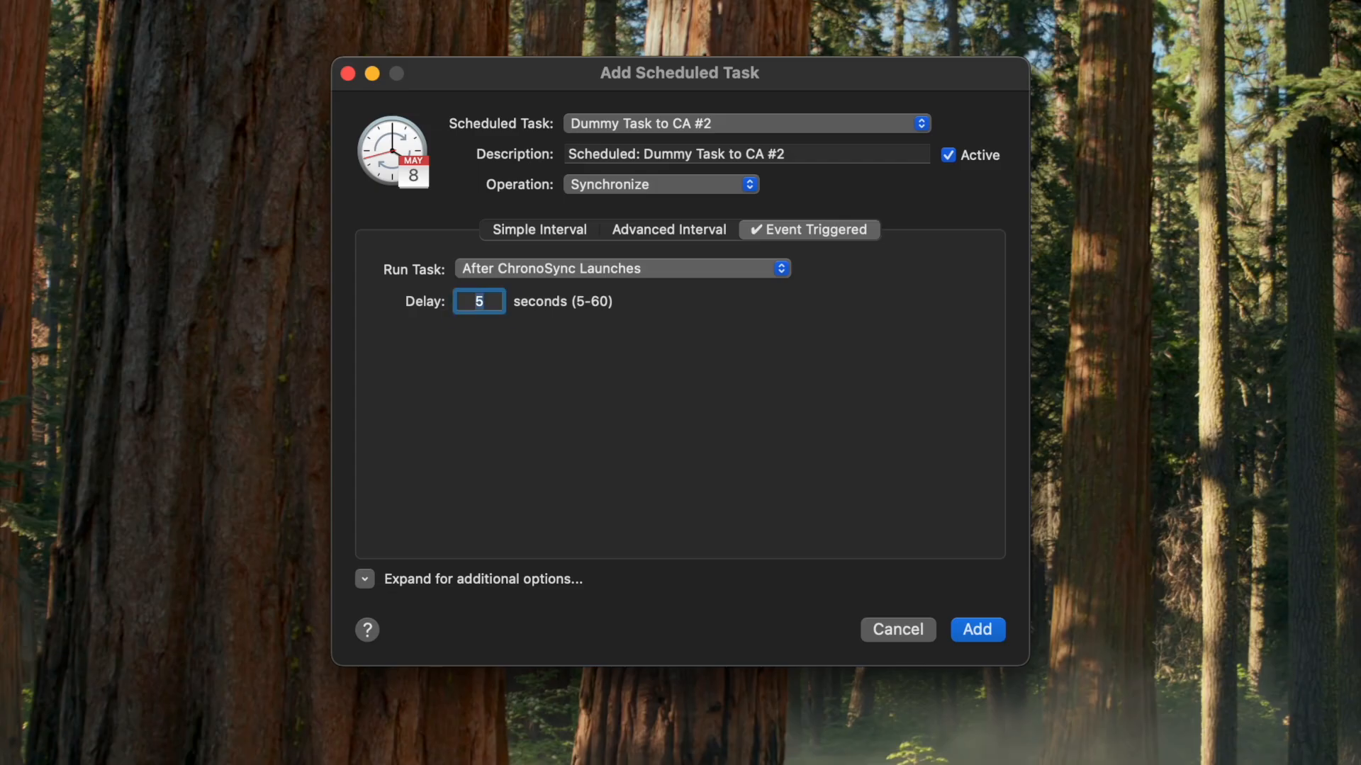
text(45)
Step: Trigger the task when invoked by a remote user on the right target with trigger name "Back me up!"
click(636, 268)
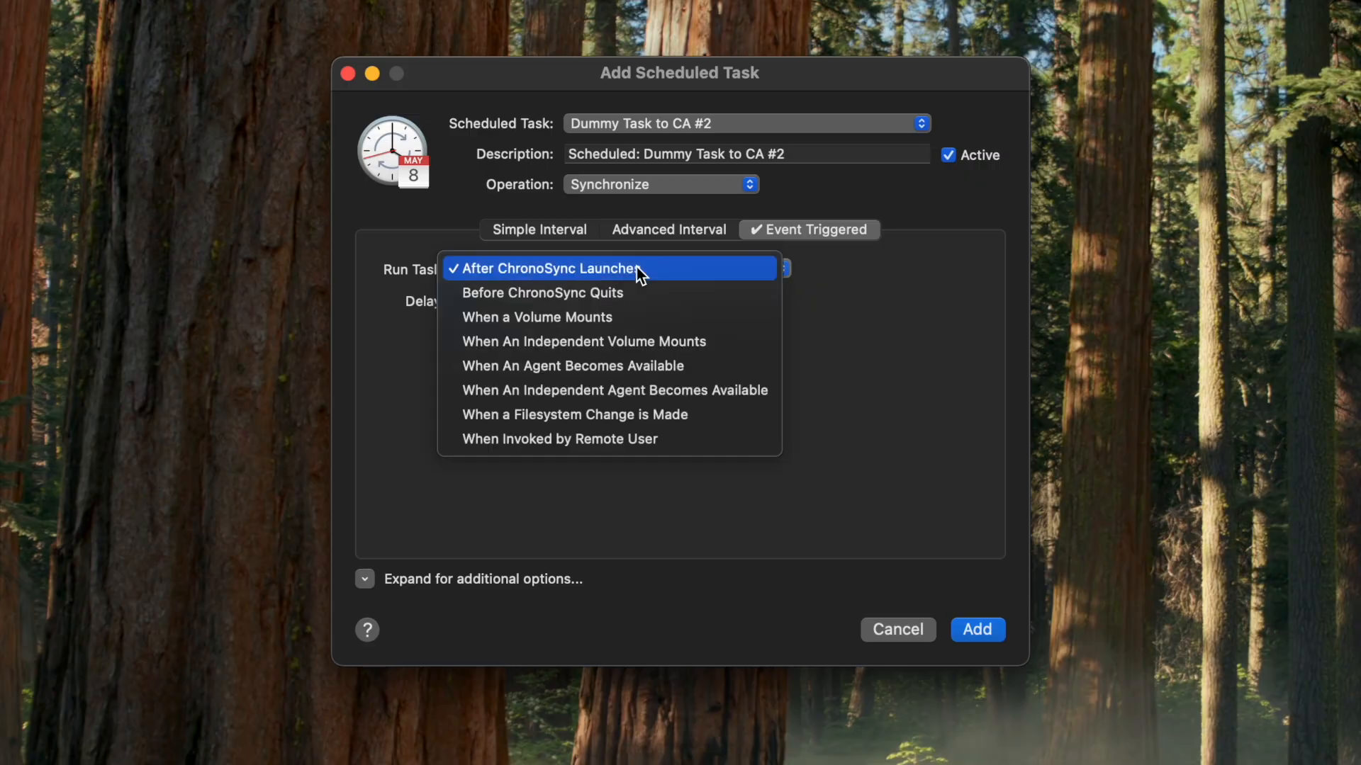
click(616, 438)
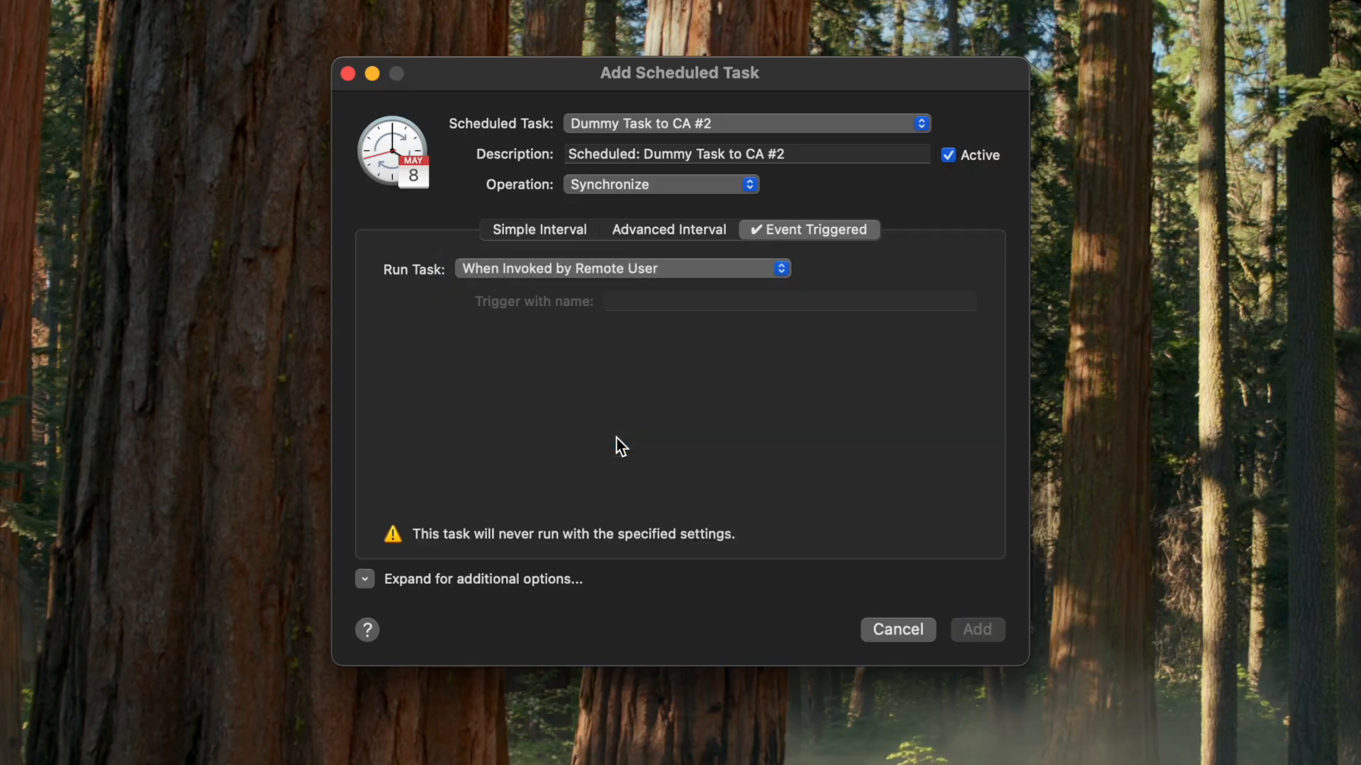
click(462, 347)
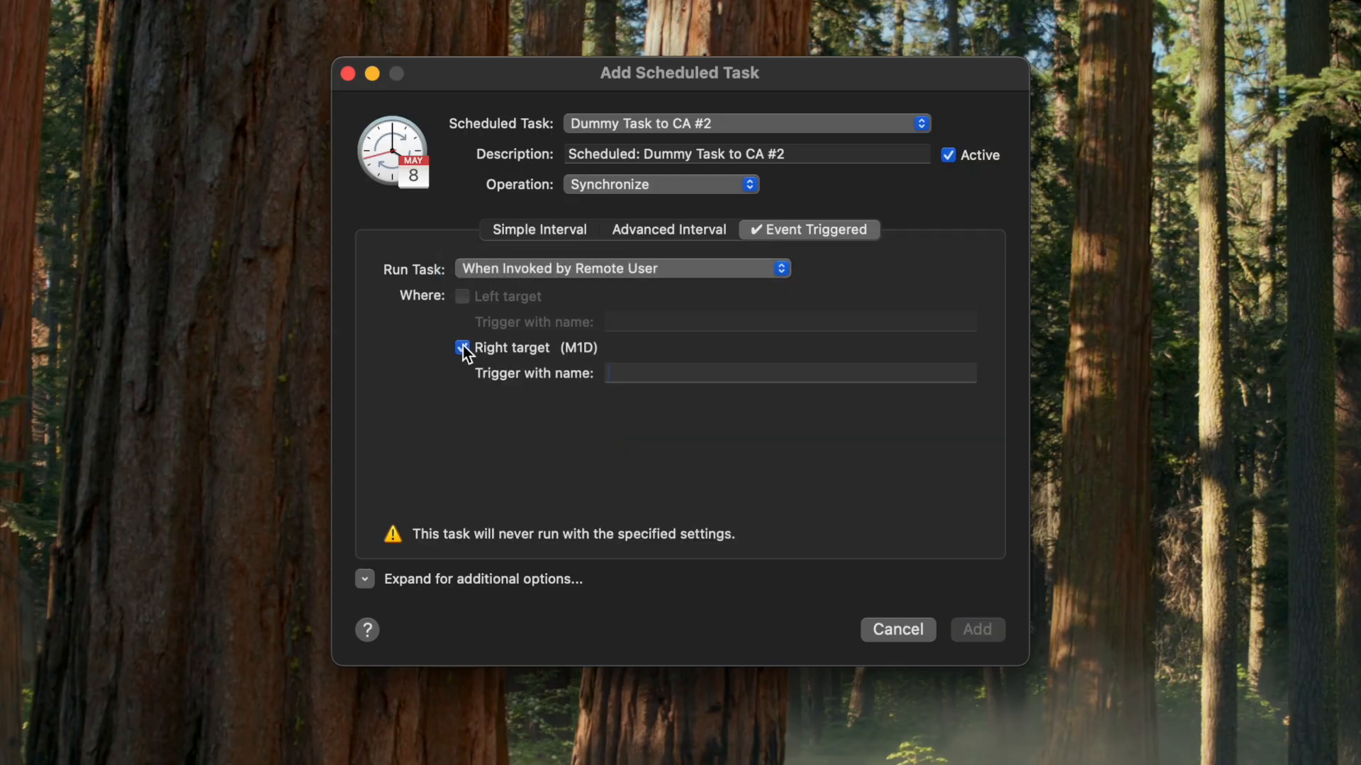
text(Back me up)
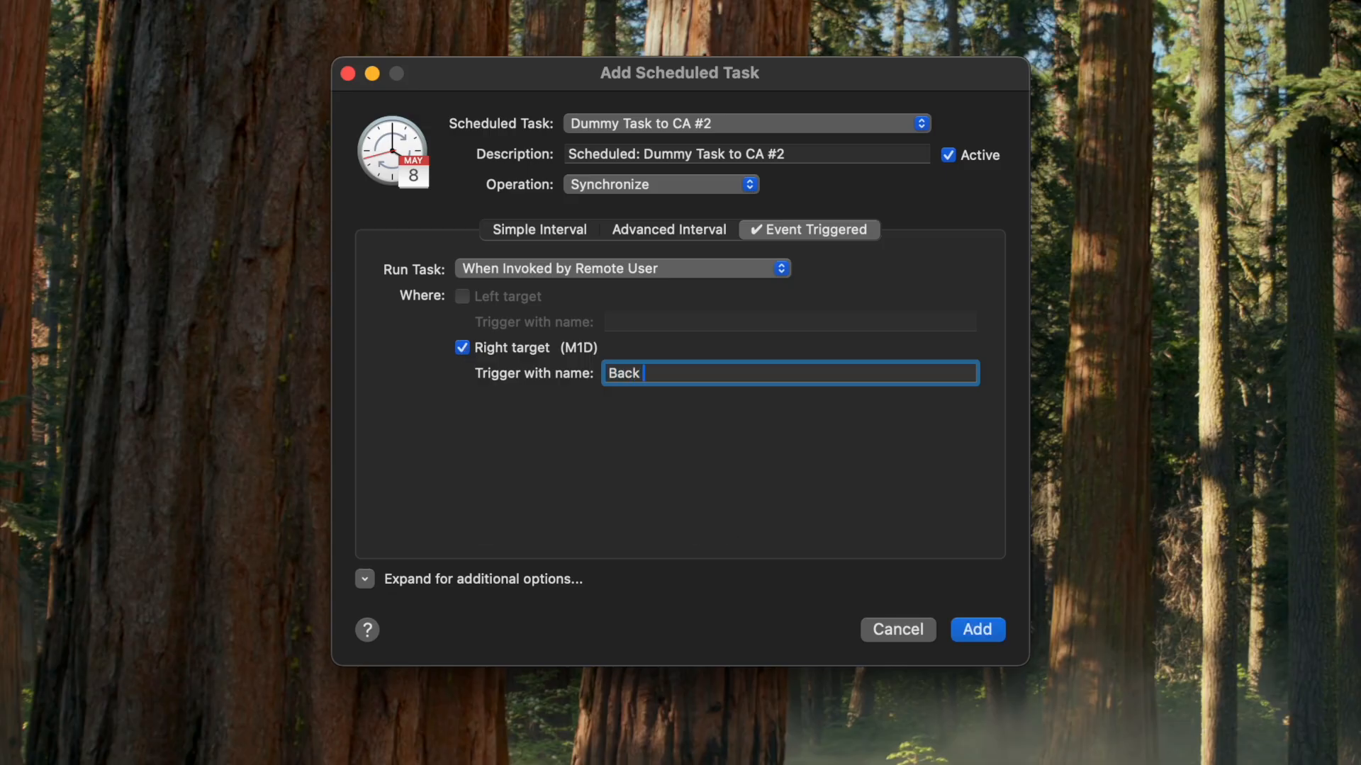
text(!)
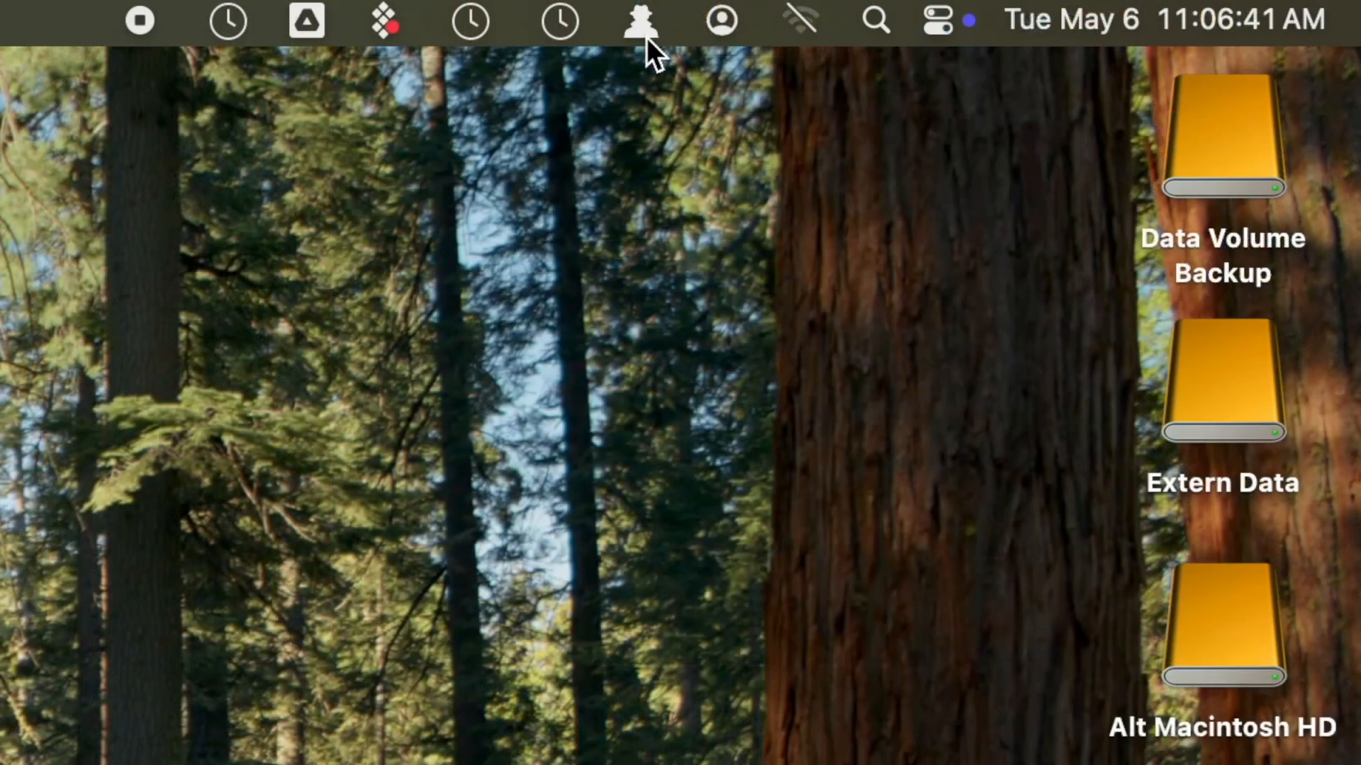
Step: Open the ChronoAgent menu and point to the option for requesting a ChronoSync task
click(642, 22)
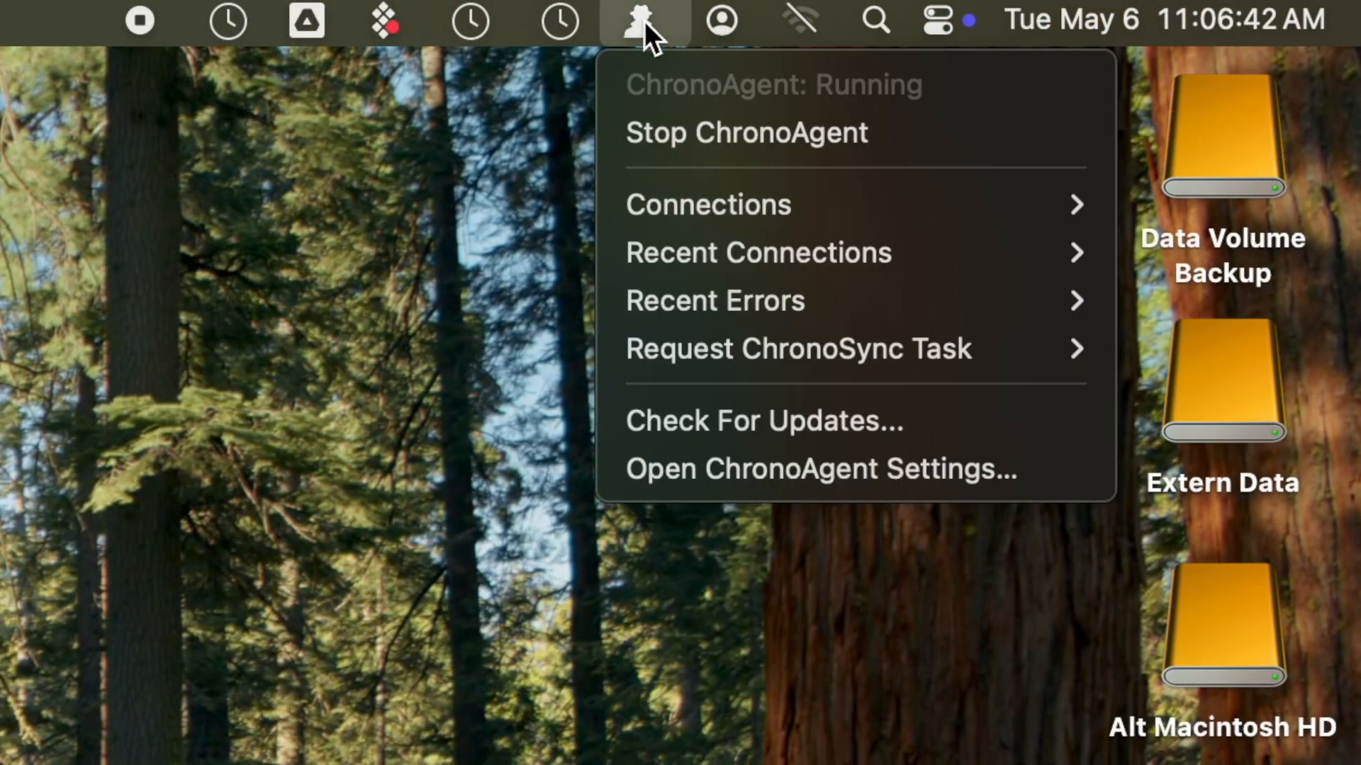
mouse_move(669, 357)
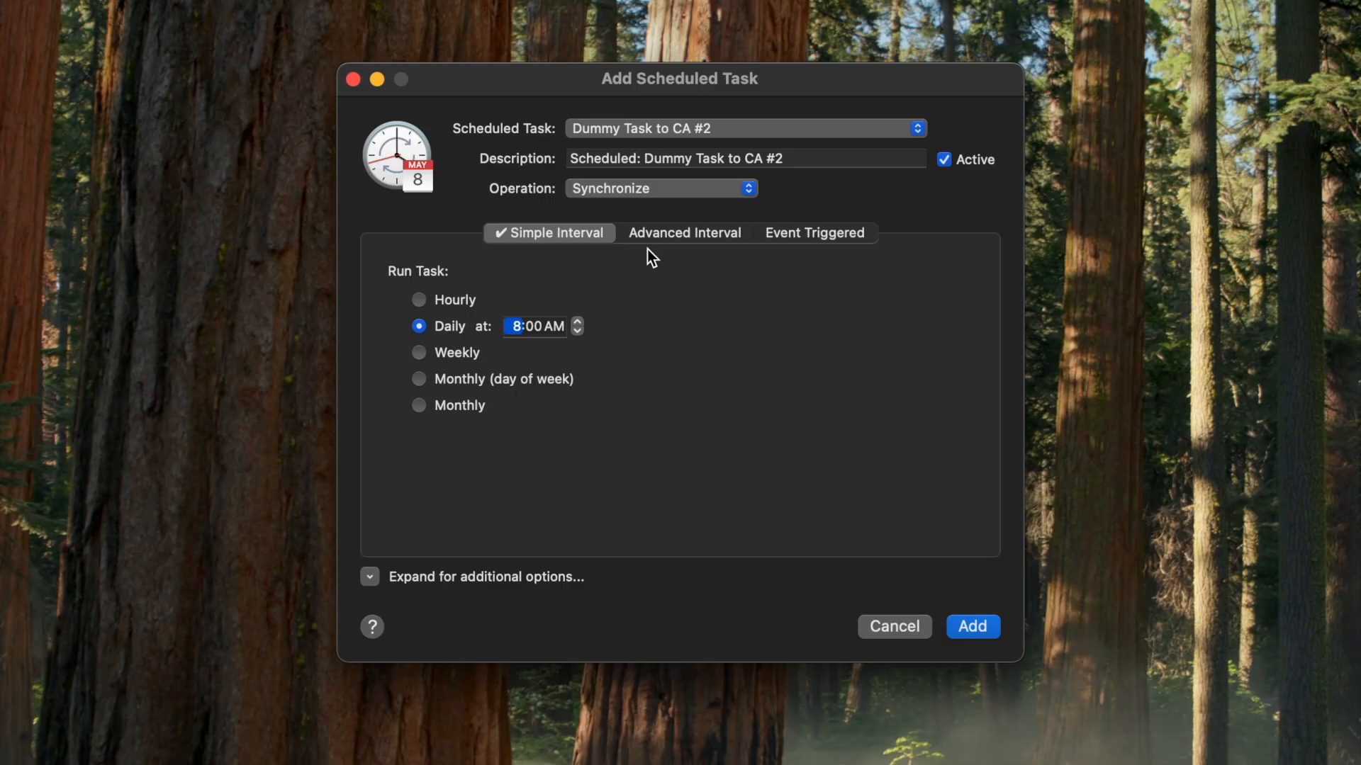
Step: Set the task's operation to Validate and open its validation settings
click(624, 188)
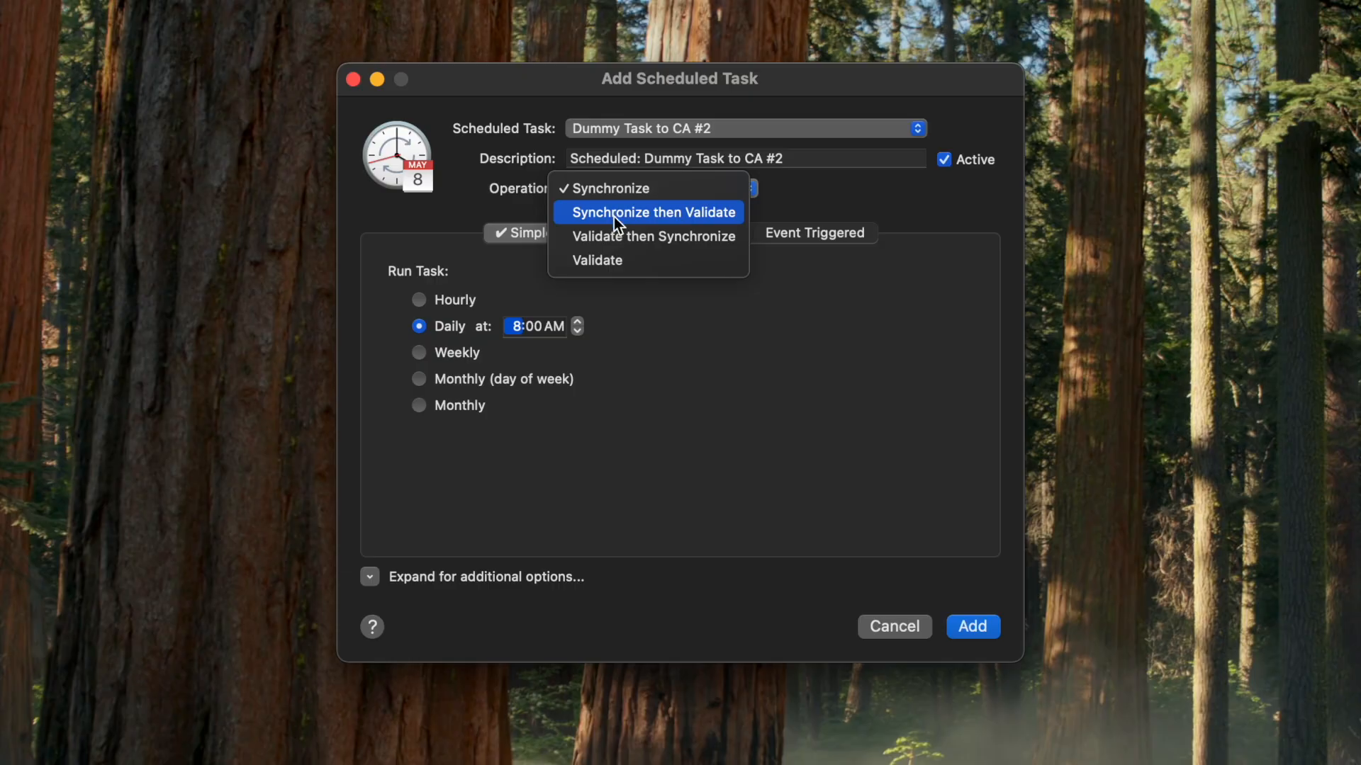
click(611, 262)
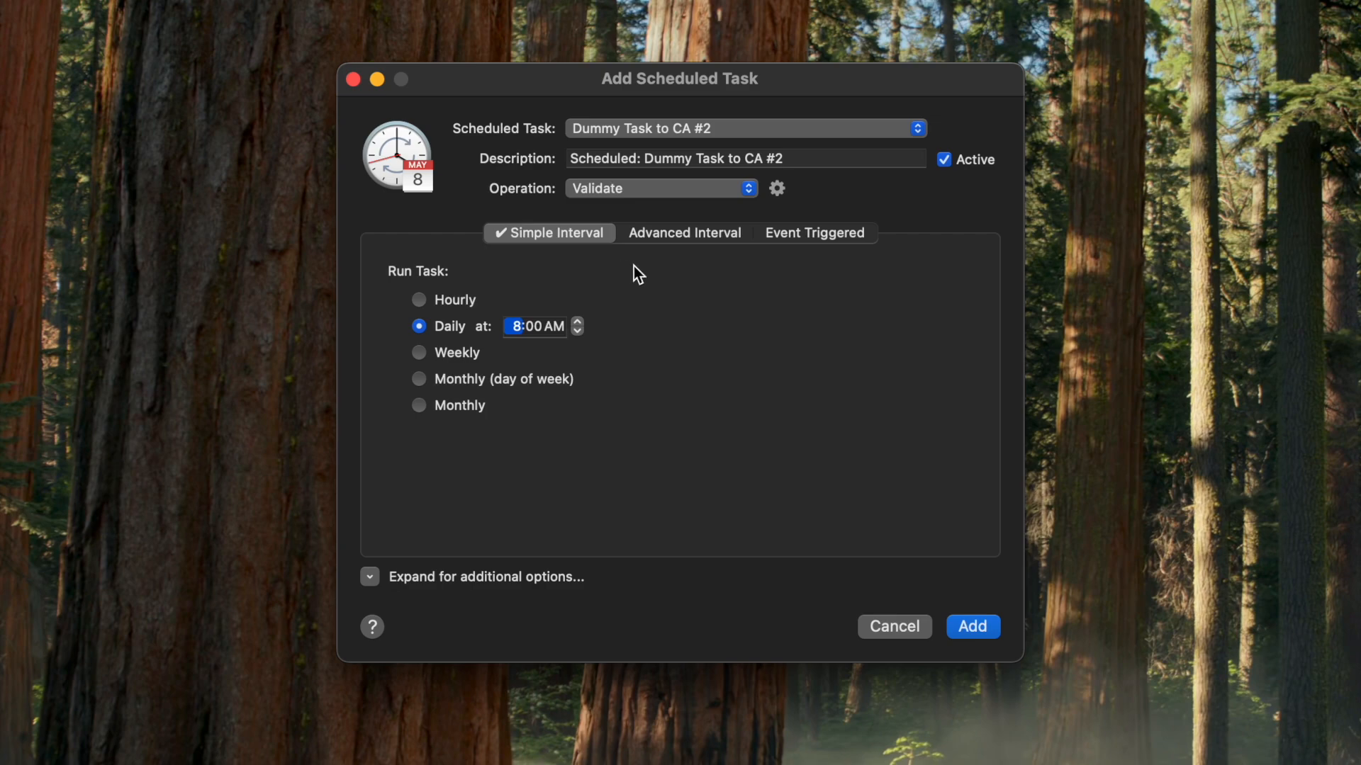
click(778, 192)
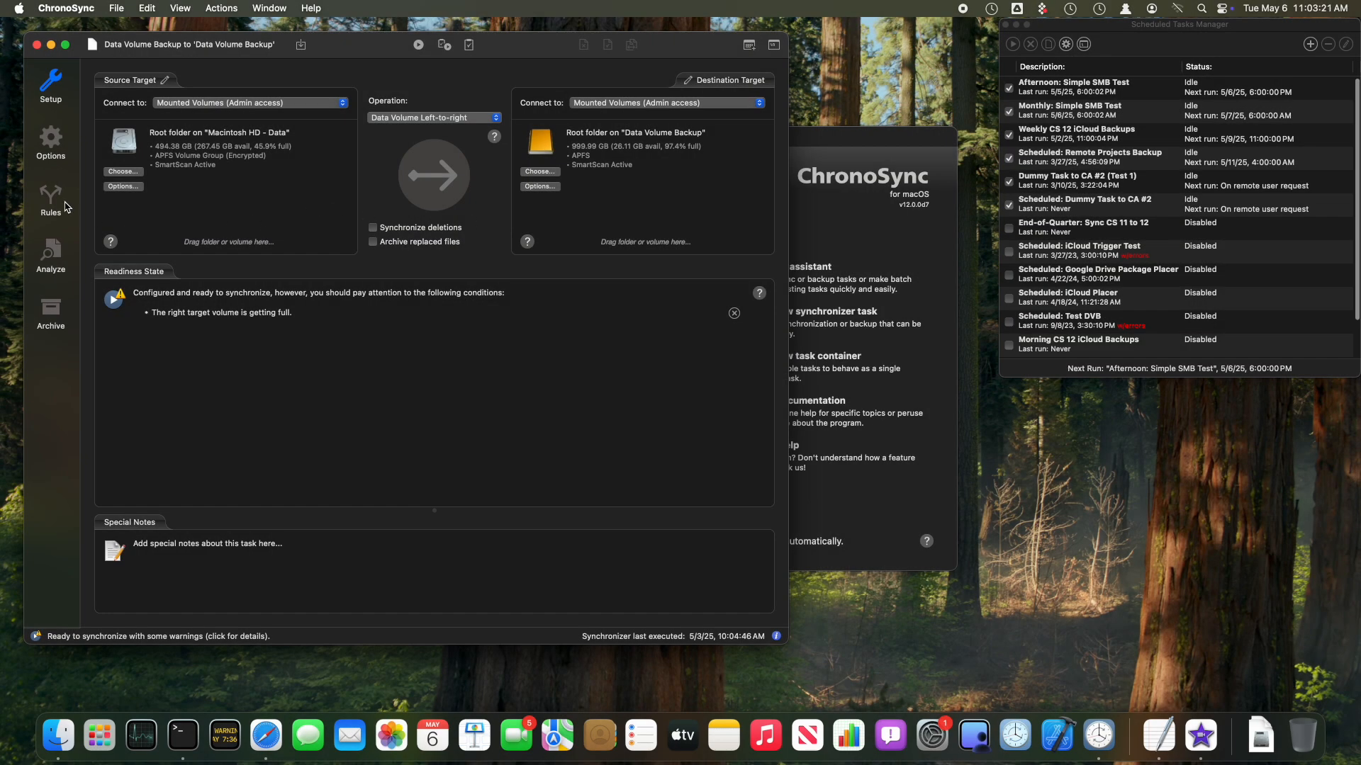
Step: In the sync options, set special file/folder handling to Custom and enable the two-pass synchronizer
click(51, 142)
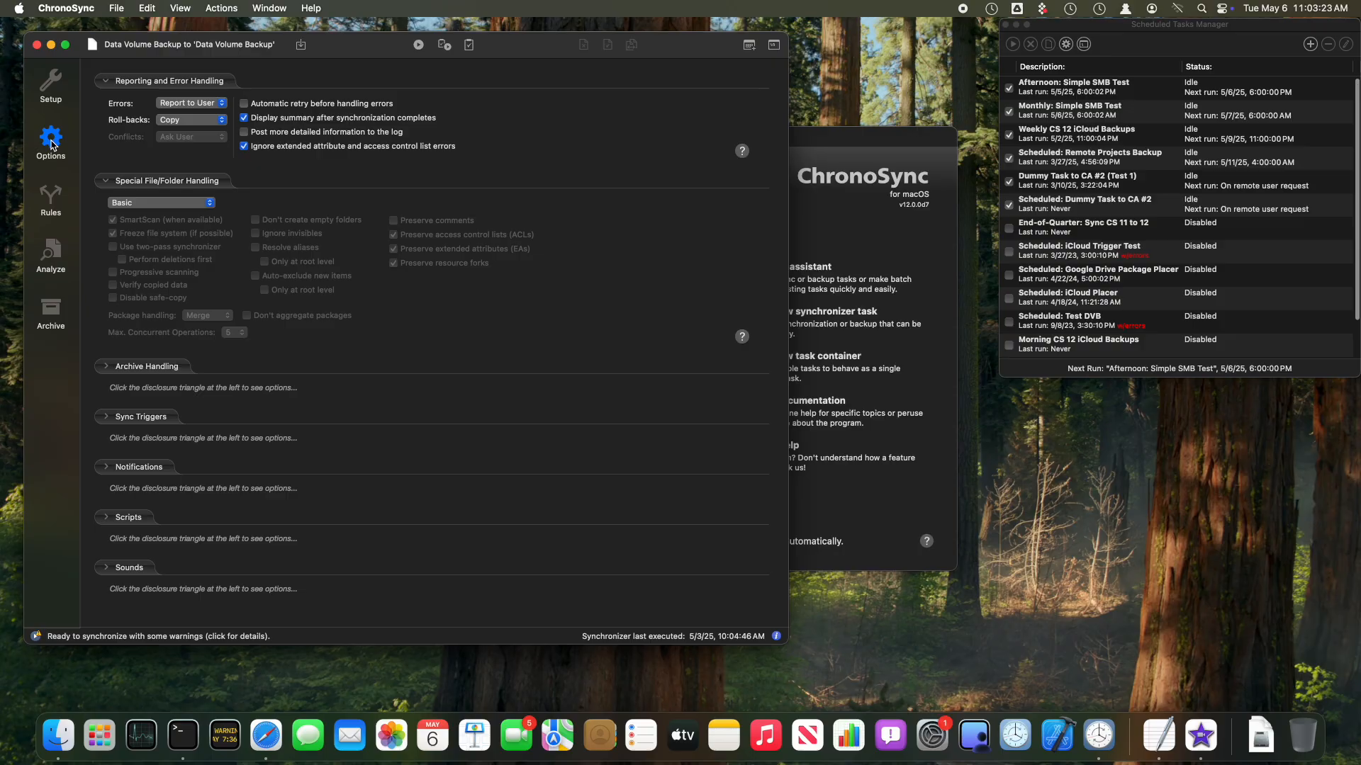
click(153, 203)
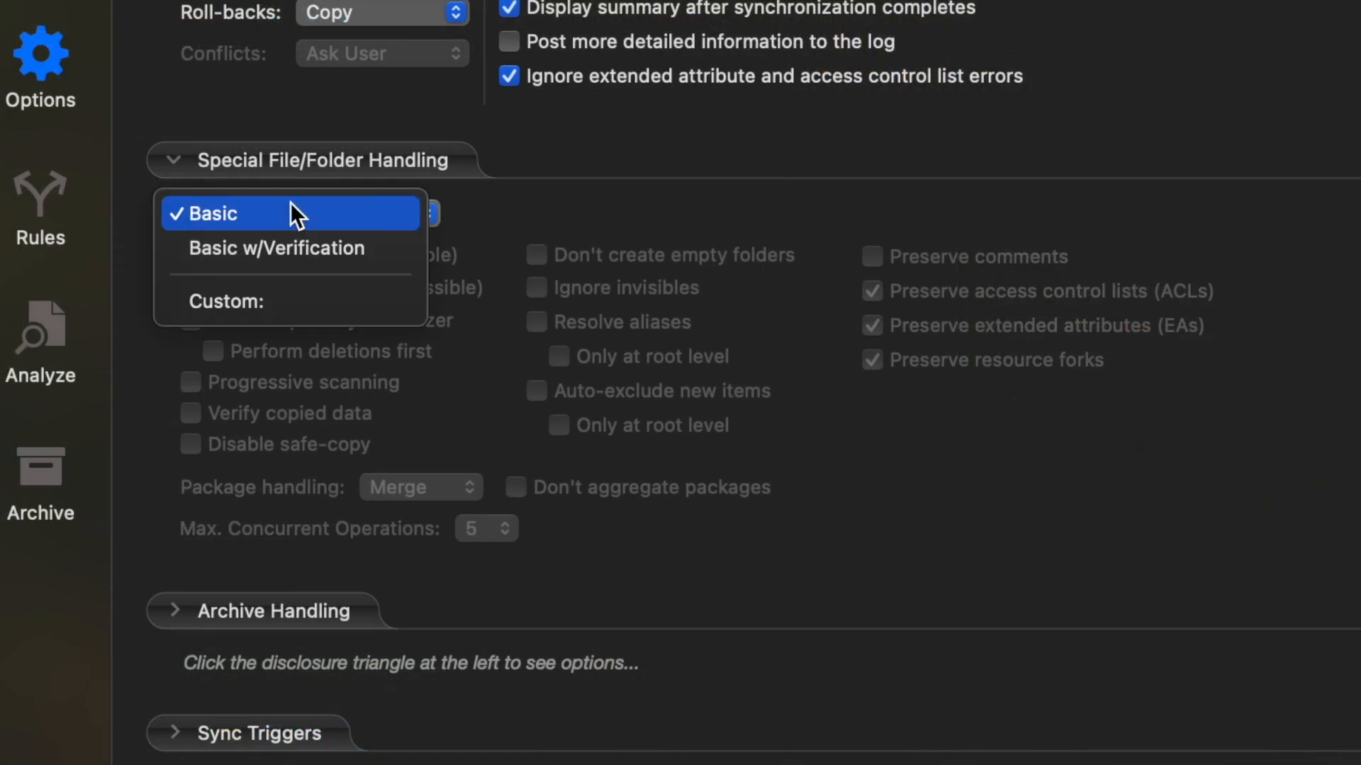
click(308, 298)
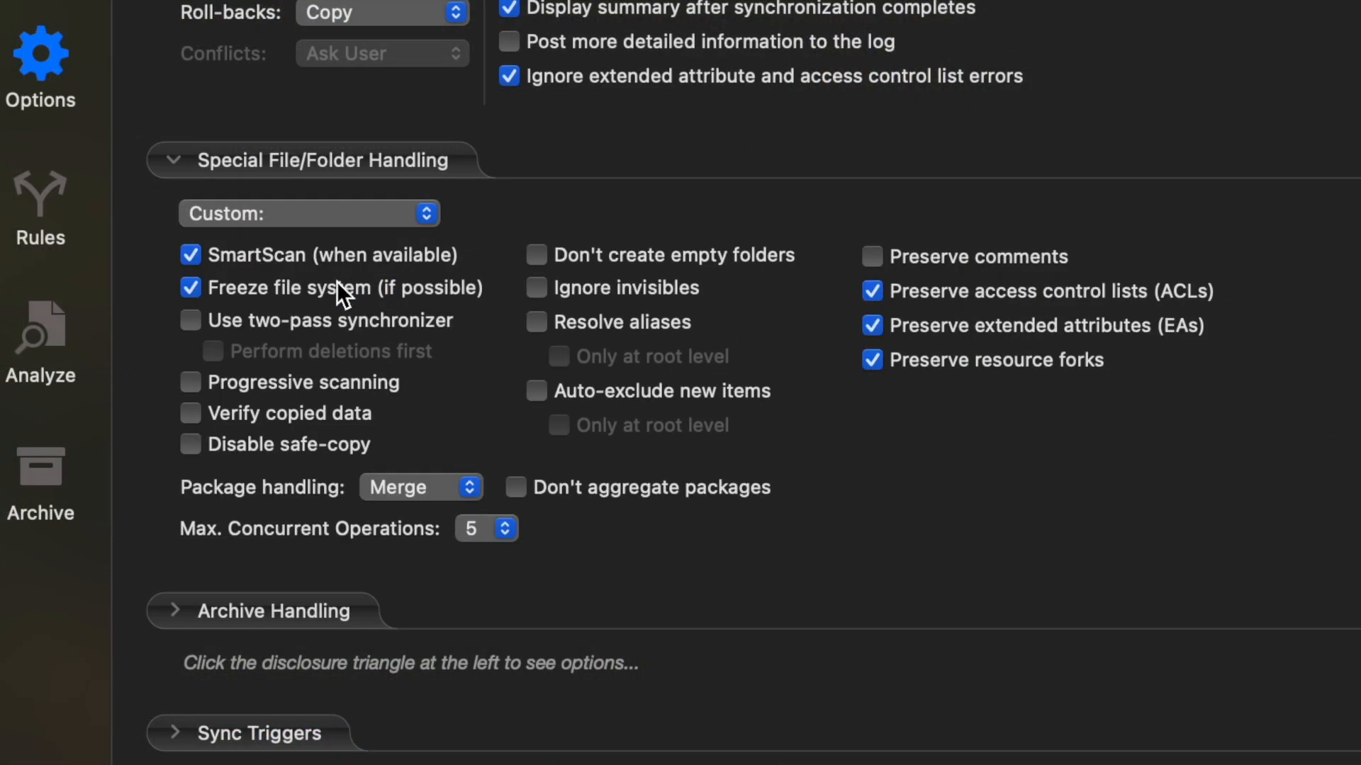
click(191, 321)
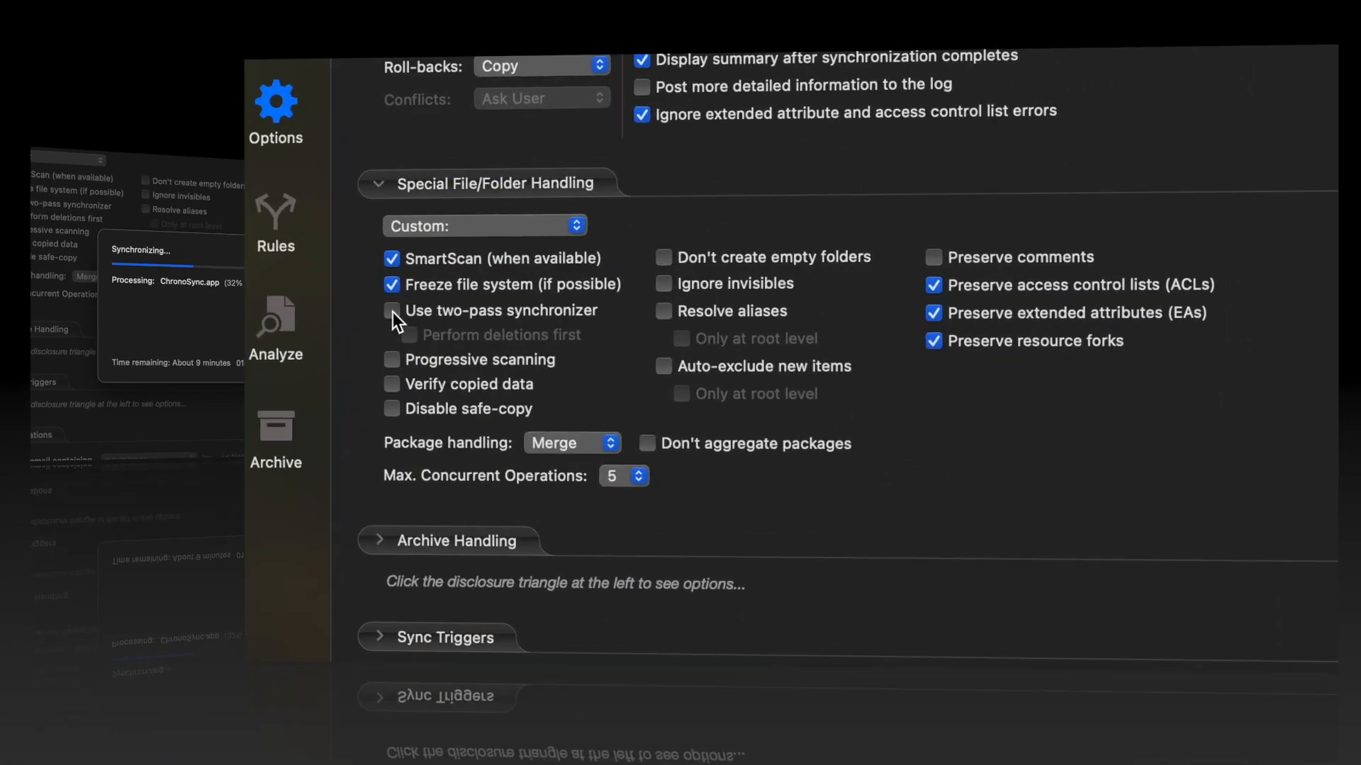
Step: Open the synchronizer log for the Data Volume Backup task
click(391, 311)
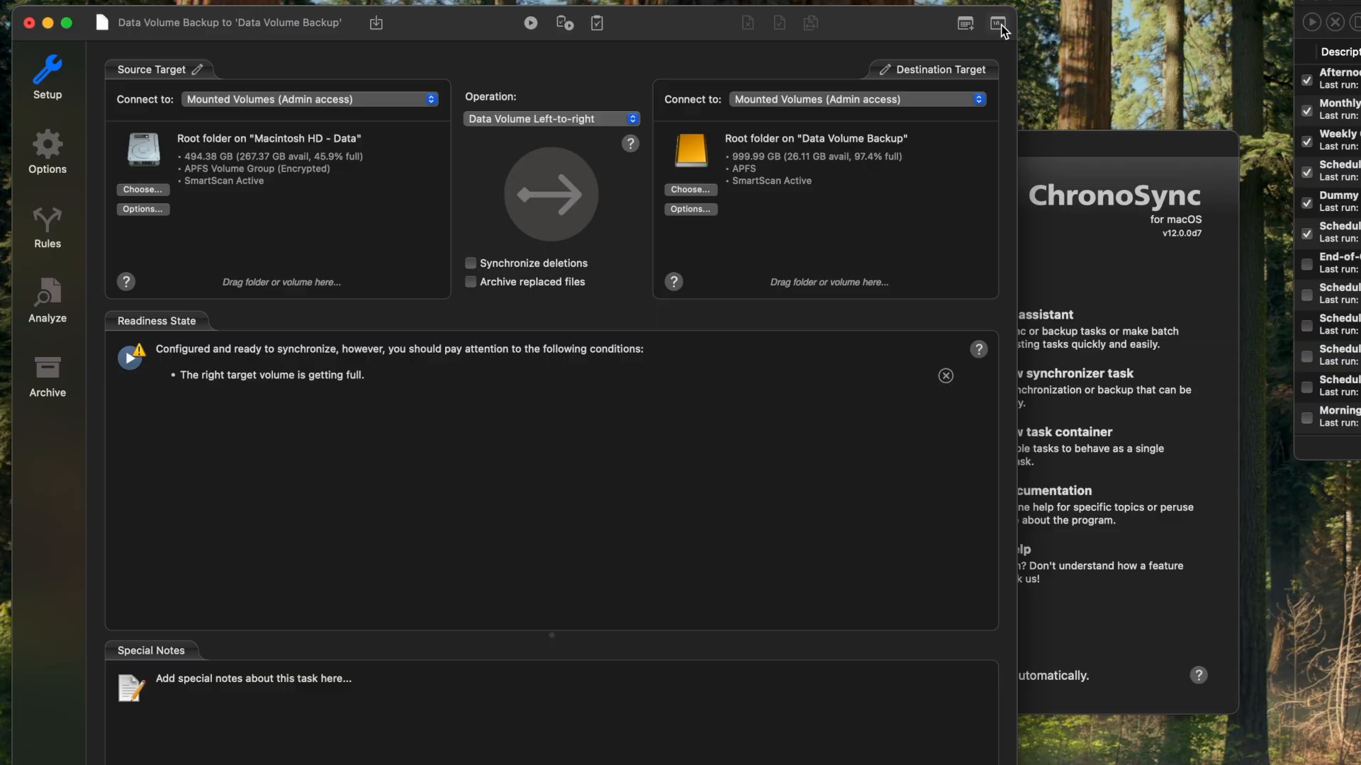
click(998, 24)
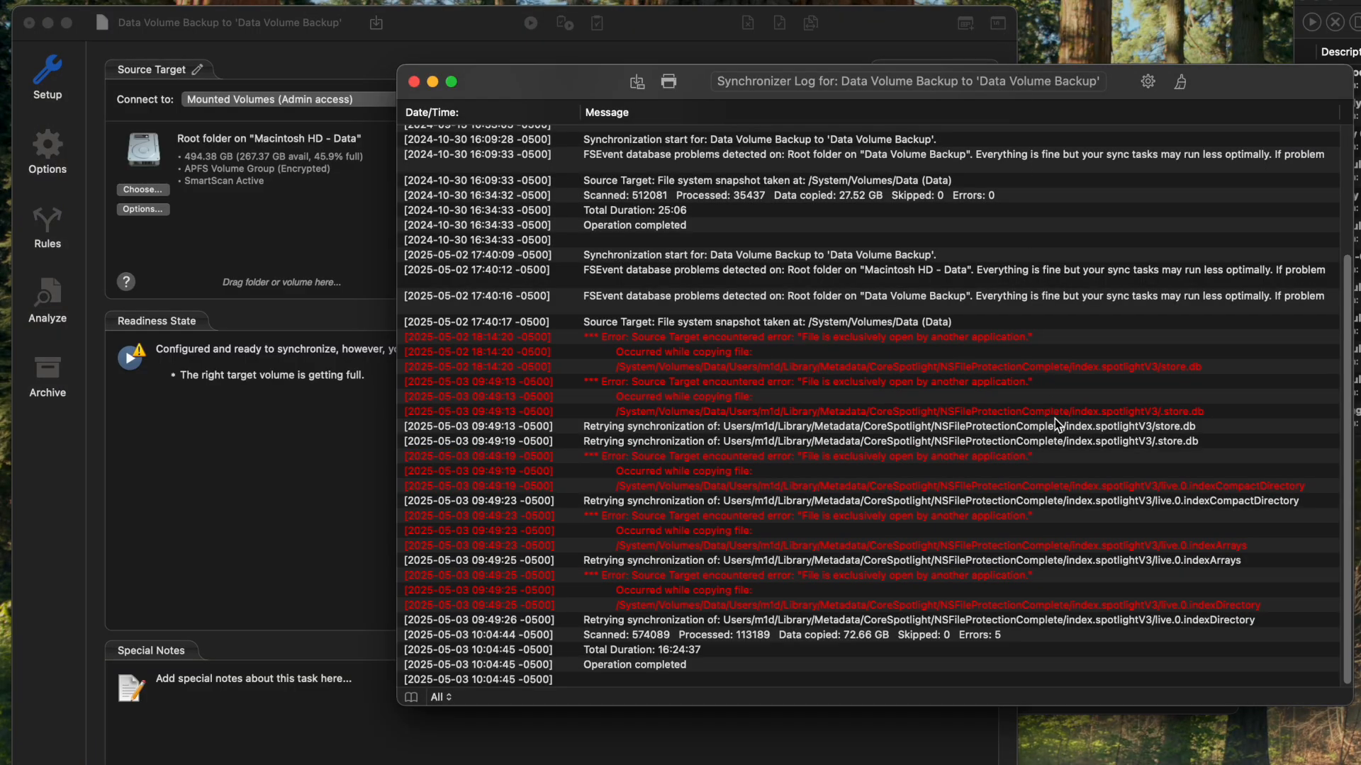
Step: Reveal the file from the store.db copy error in the Analyze panel
click(977, 367)
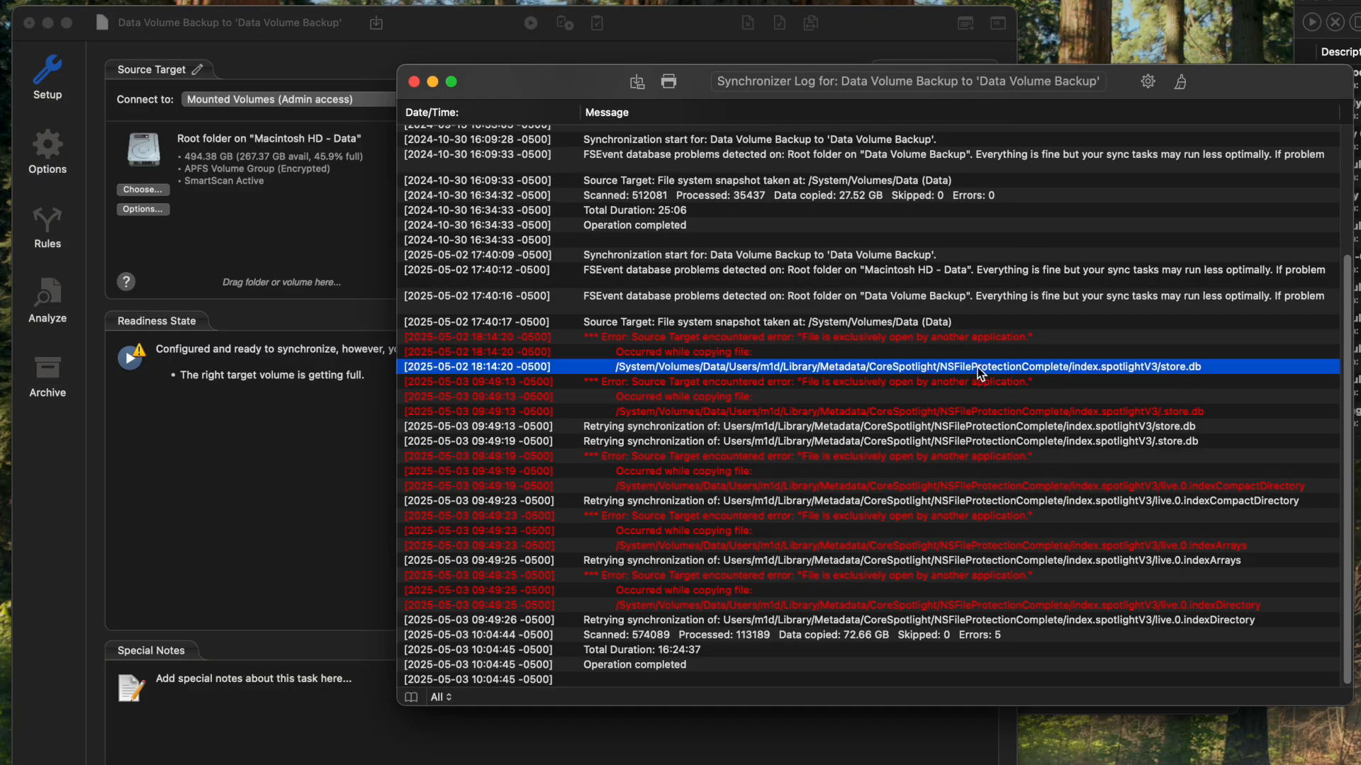
right_click(976, 367)
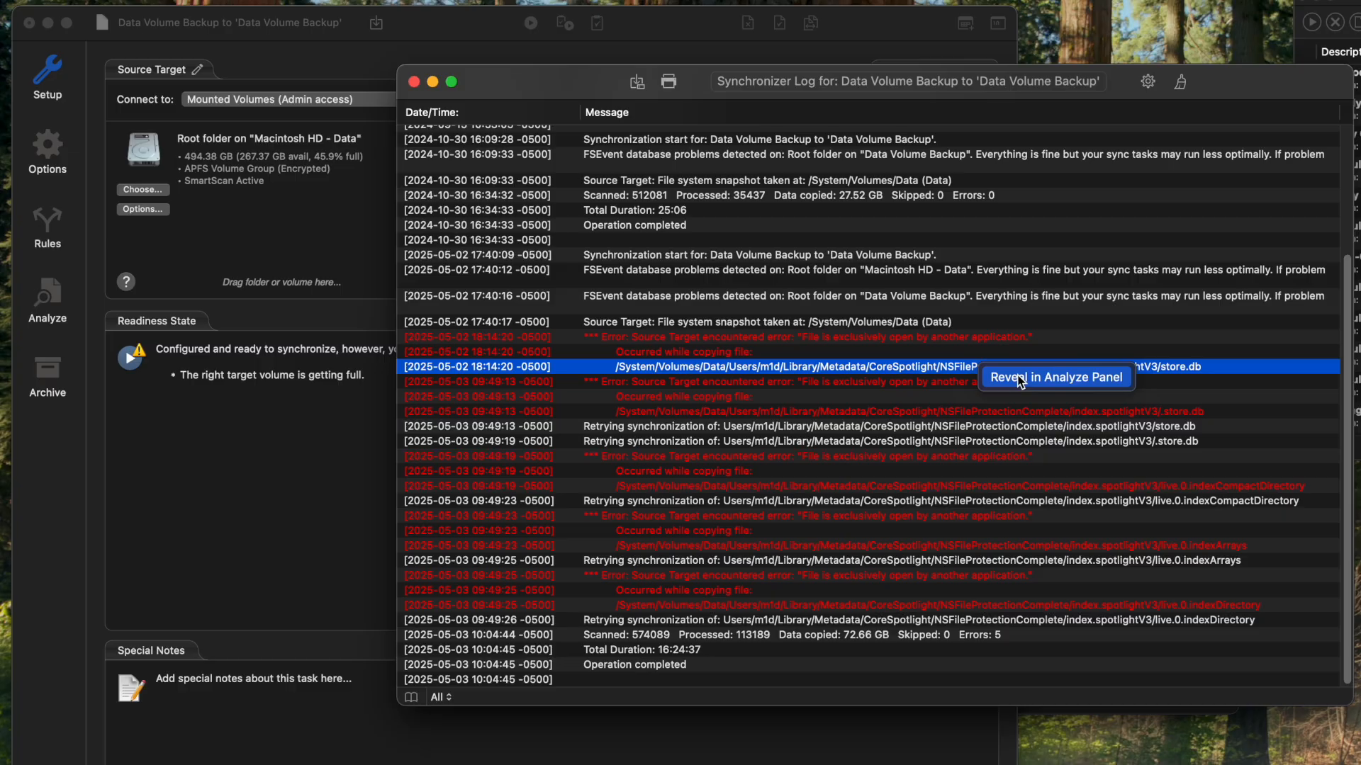
click(1020, 381)
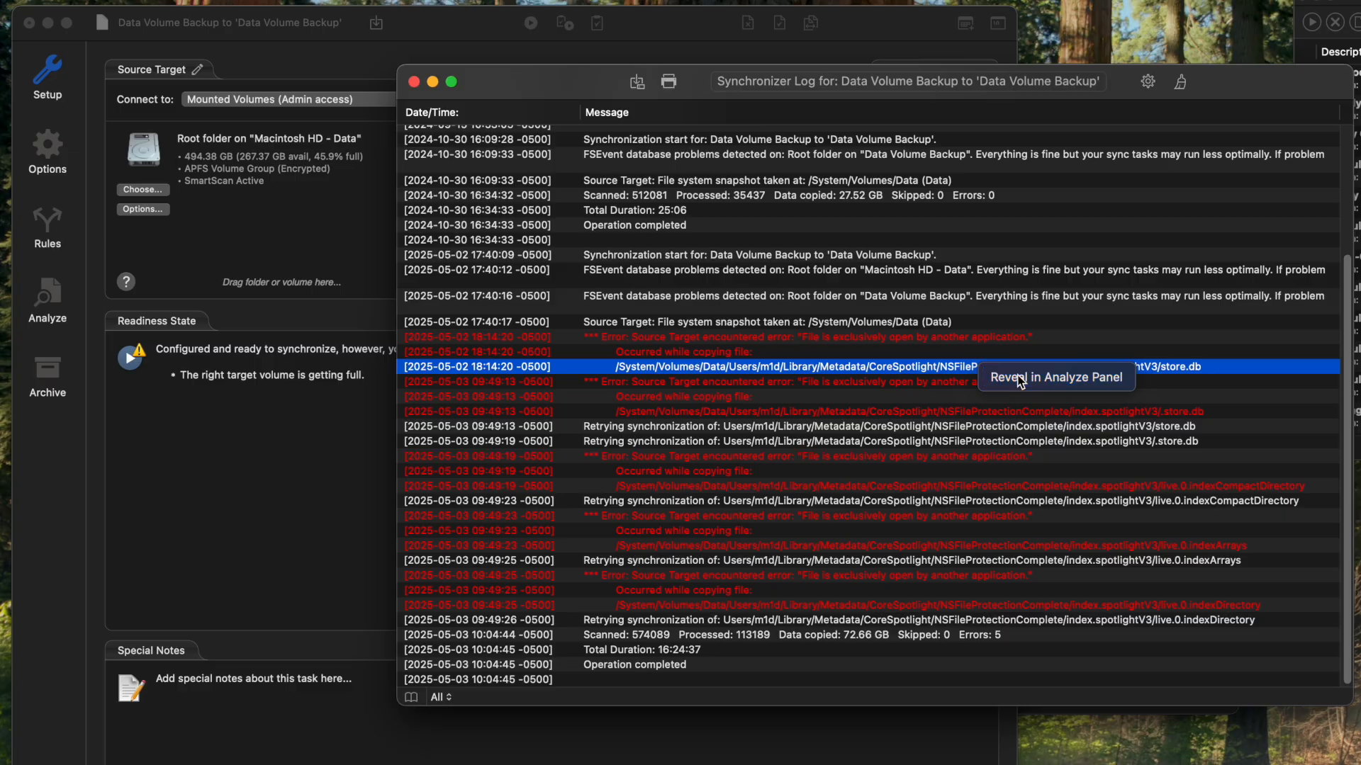